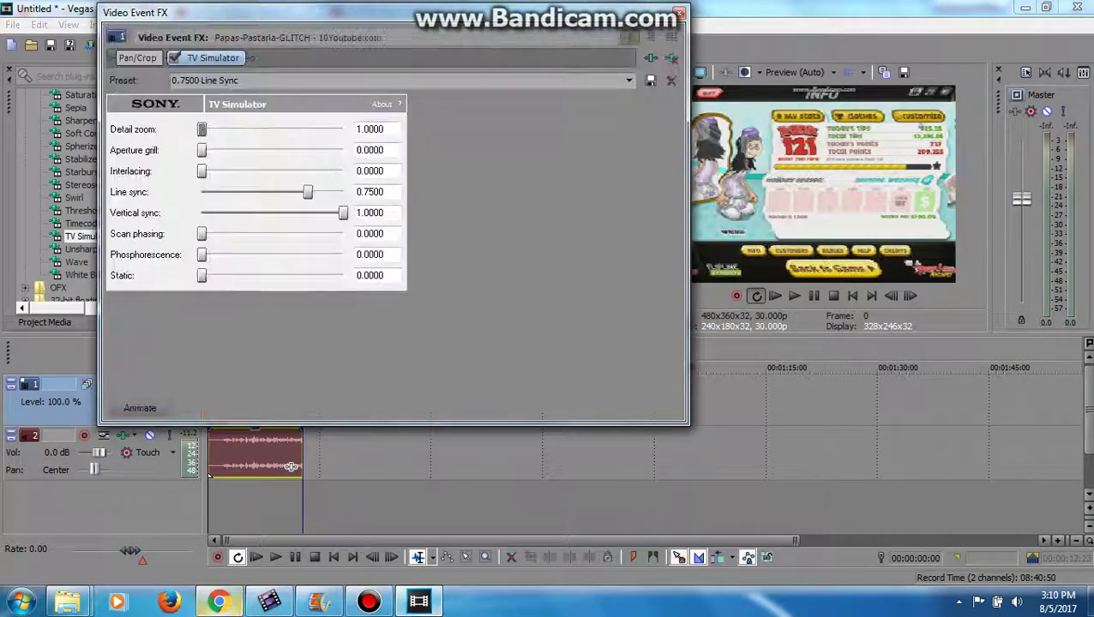
Step: Switch to the 4ormulator tutorial in Chrome and play it from 0:28 to 0:30 to check the TV Simulator settings
{"action": "left_click", "coordinate": [220, 602]}
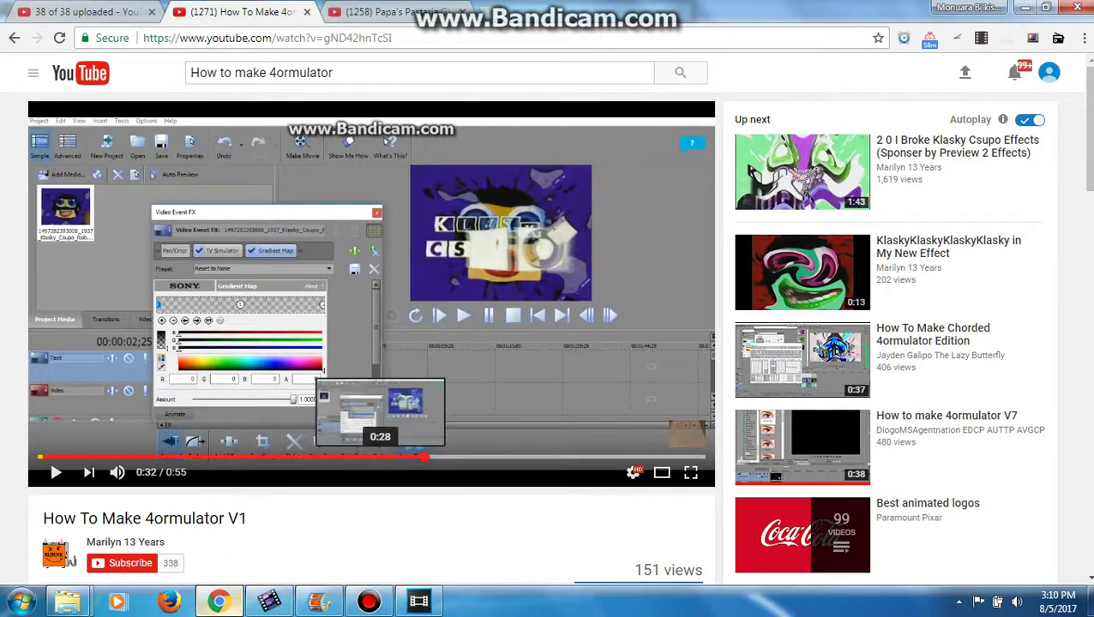
{"action": "left_click", "coordinate": [380, 456]}
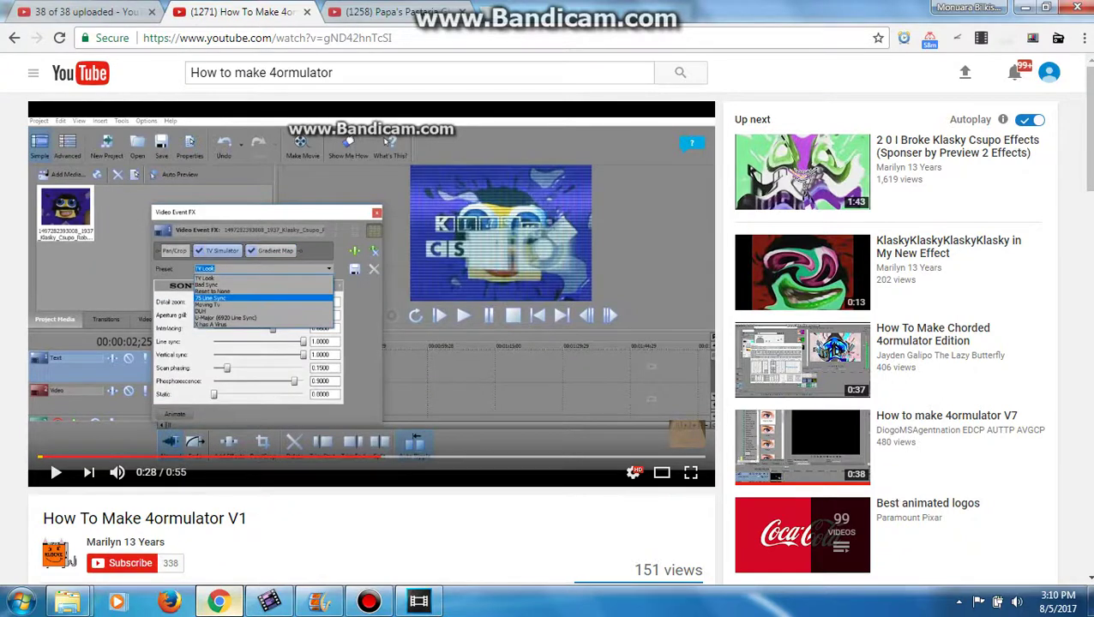
{"action": "left_click", "coordinate": [57, 473]}
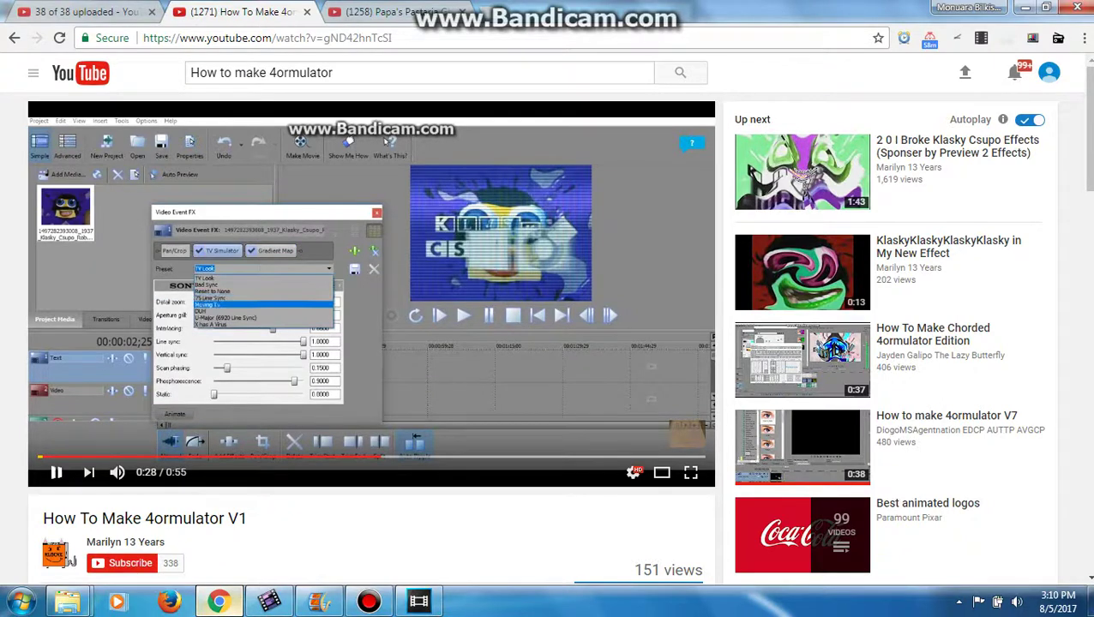
{"action": "left_click", "coordinate": [57, 472]}
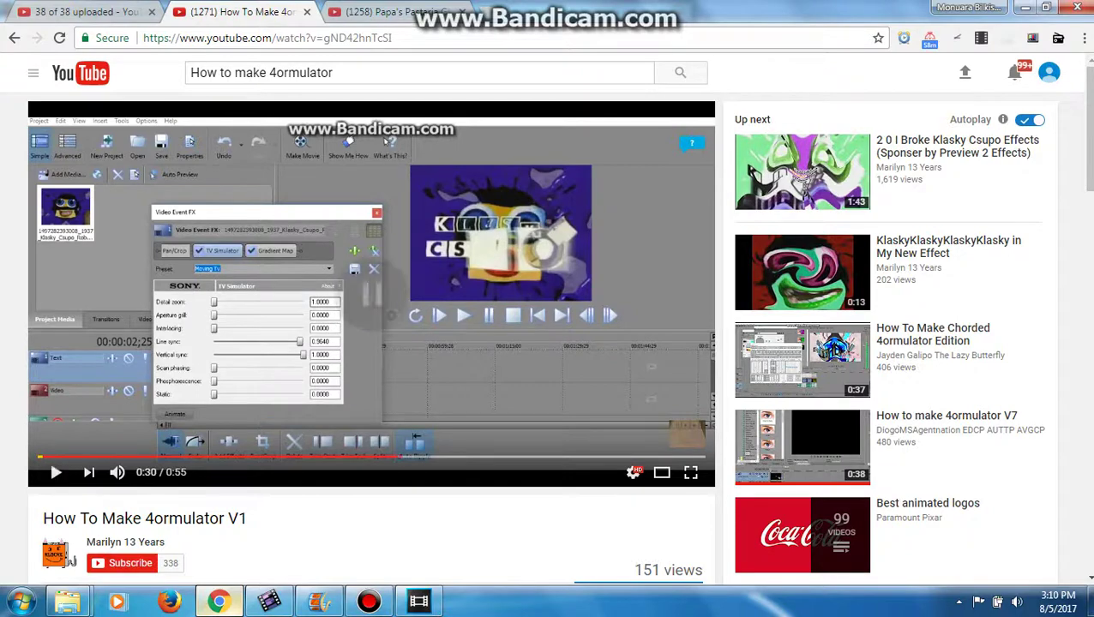
Step: Return to Vegas Pro and set the TV Simulator line sync to 0.9640
{"action": "left_click", "coordinate": [419, 601]}
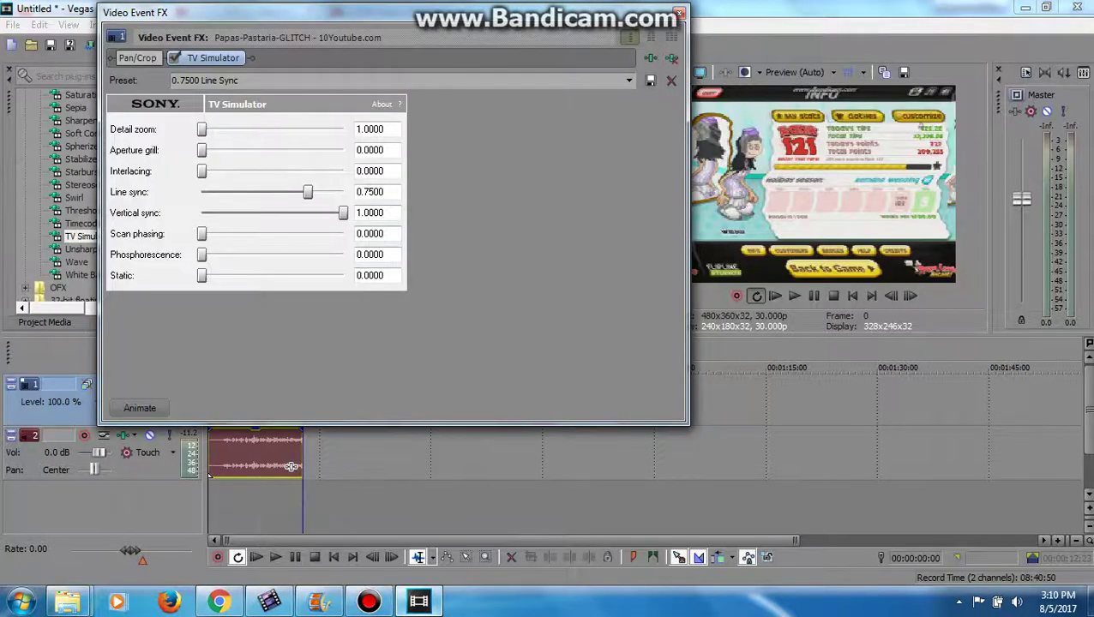
{"action": "left_click_drag", "start_coordinate": [385, 192], "coordinate": [365, 192]}
{"action": "type", "text": "964"}
{"action": "key", "text": "Return"}
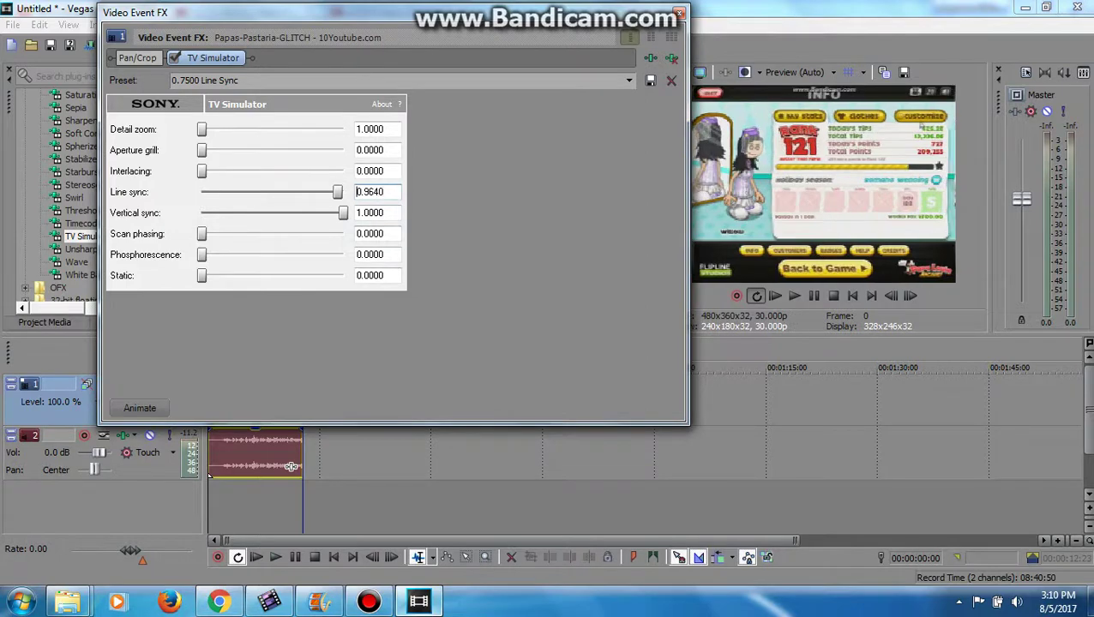
Step: Move the effects window clear of the plug-in list and add the Gradient Map effect with the Reset to None preset to the event
{"action": "left_click_drag", "start_coordinate": [180, 13], "coordinate": [280, 235]}
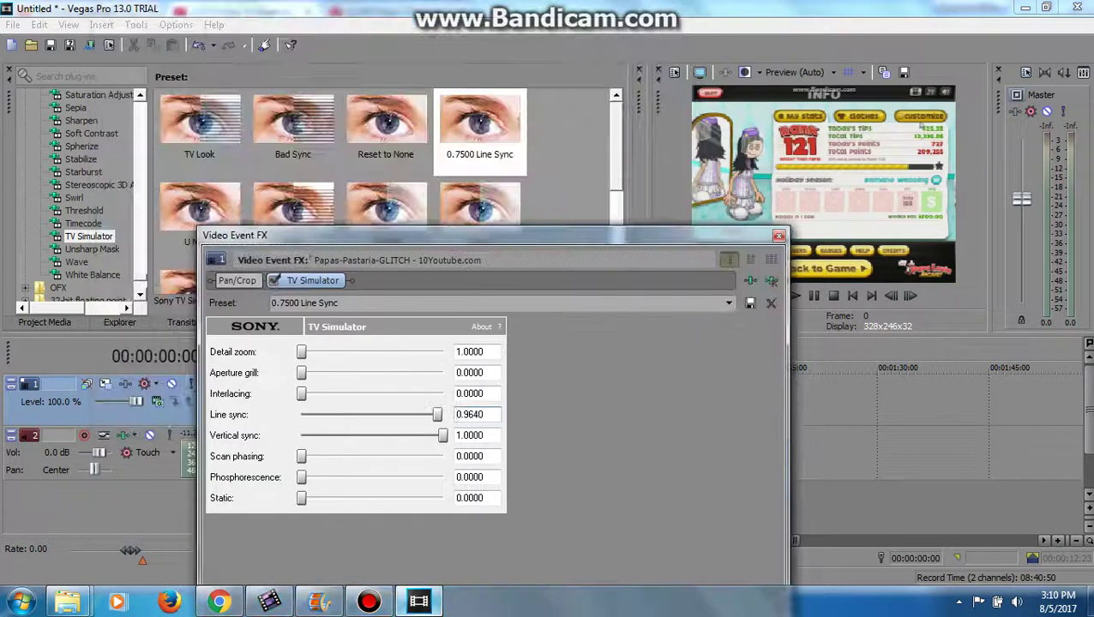
{"action": "left_click_drag", "start_coordinate": [140, 271], "coordinate": [140, 144]}
{"action": "scroll", "coordinate": [95, 197], "scroll_direction": "up", "scroll_amount": 10}
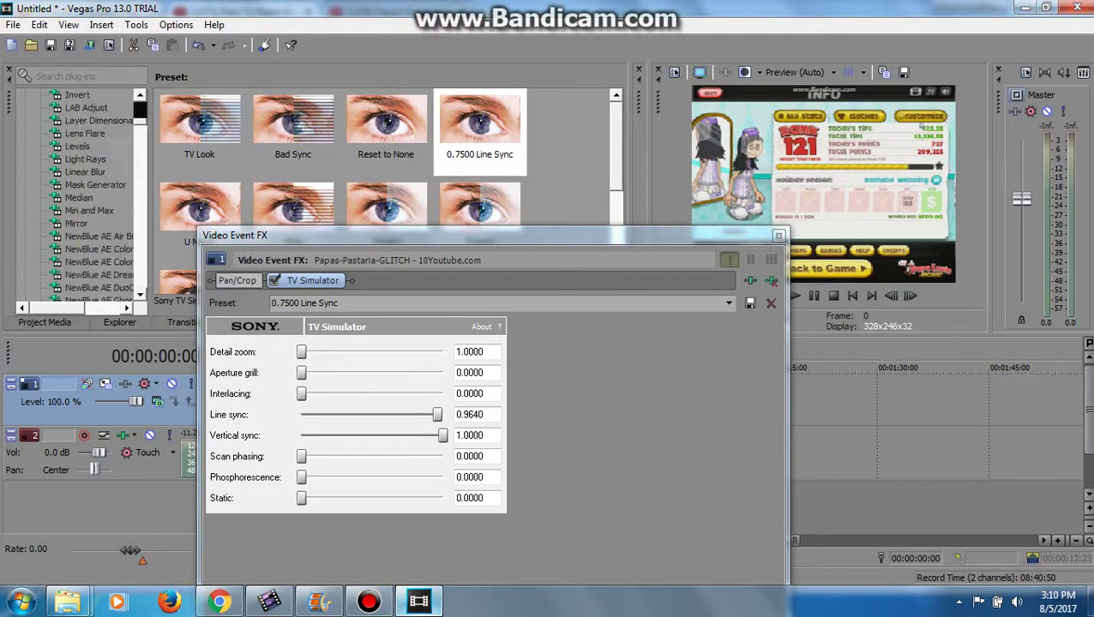
{"action": "left_click", "coordinate": [91, 172]}
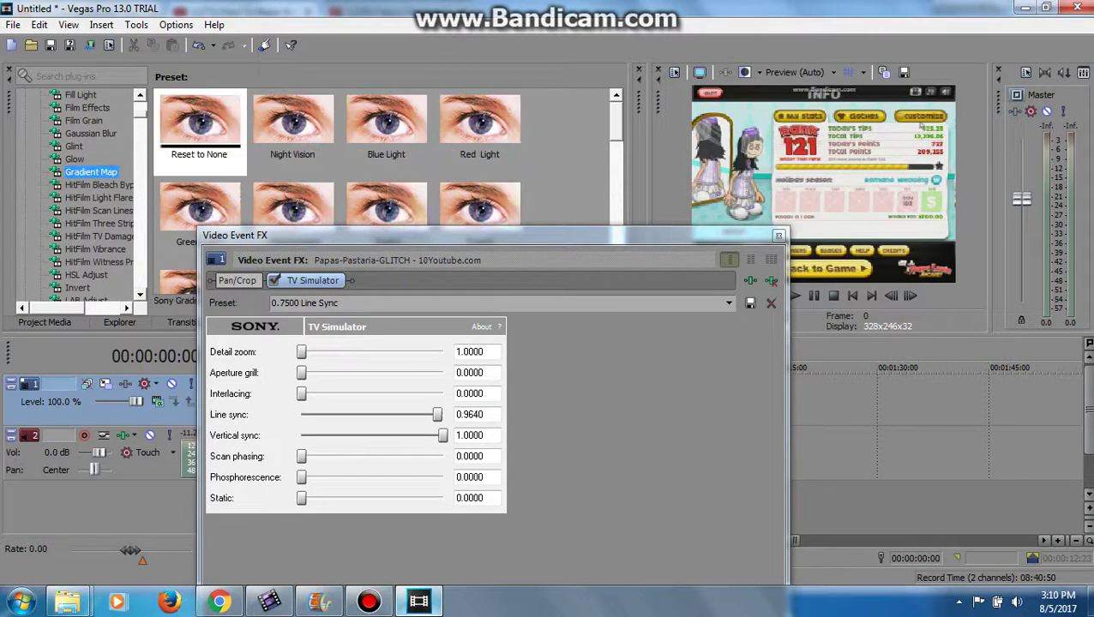
{"action": "left_click", "coordinate": [140, 141]}
{"action": "left_click", "coordinate": [140, 141]}
{"action": "left_click", "coordinate": [140, 110]}
{"action": "left_click_drag", "start_coordinate": [199, 126], "coordinate": [360, 402]}
Step: Play the Chrome tutorial from 0:30 to 0:37 to examine its Gradient Map colours, and return to Vegas Pro
{"action": "left_click", "coordinate": [219, 601]}
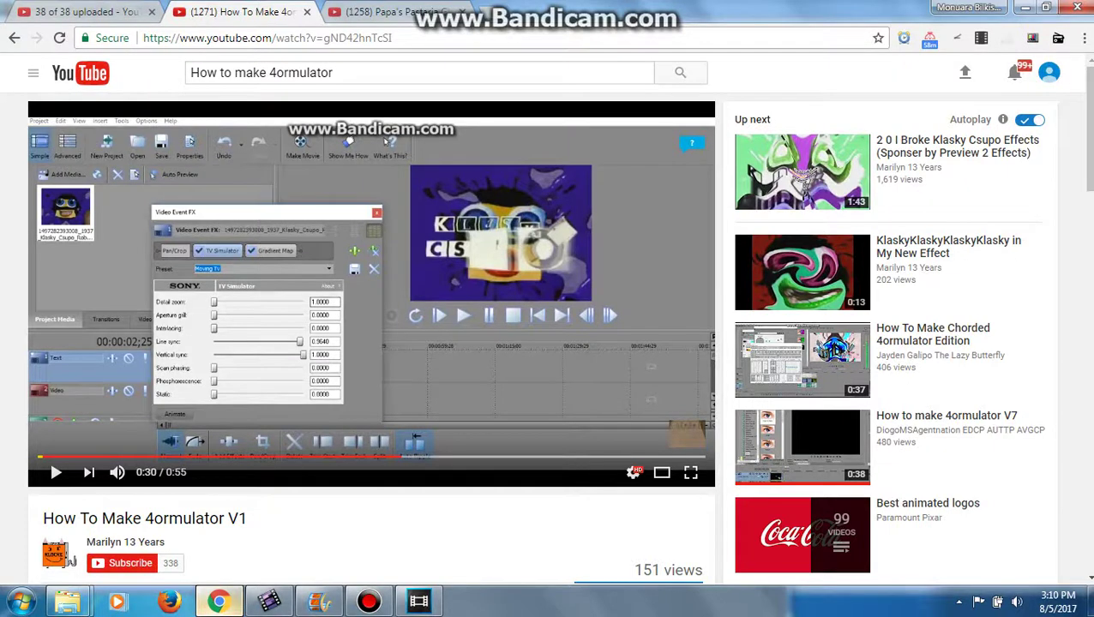
{"action": "key", "text": "space"}
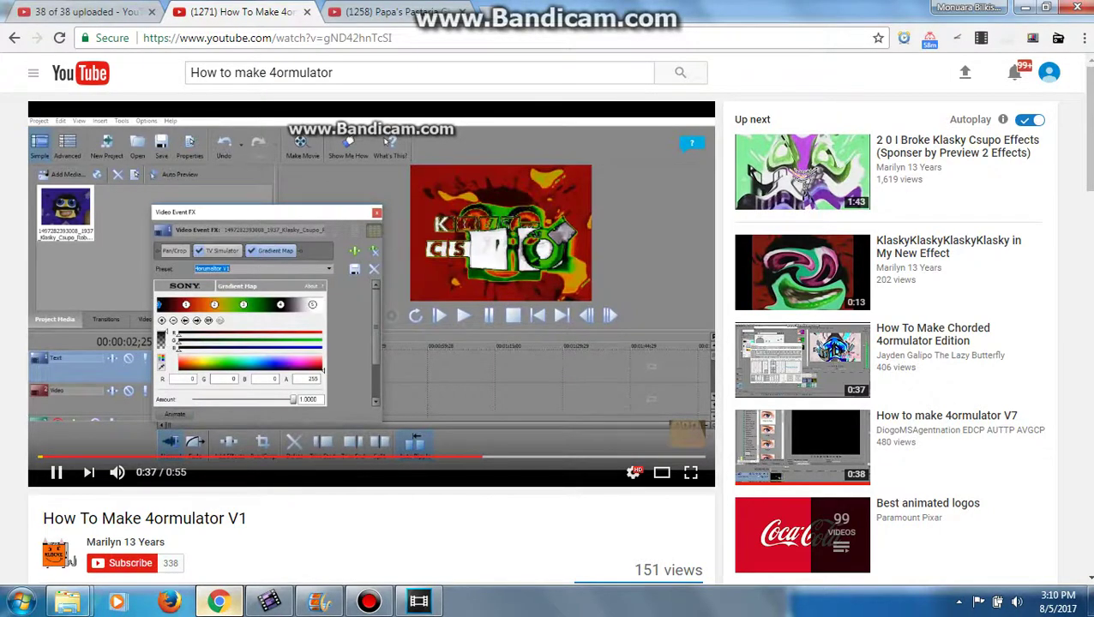
{"action": "key", "text": "space"}
{"action": "left_click", "coordinate": [418, 601]}
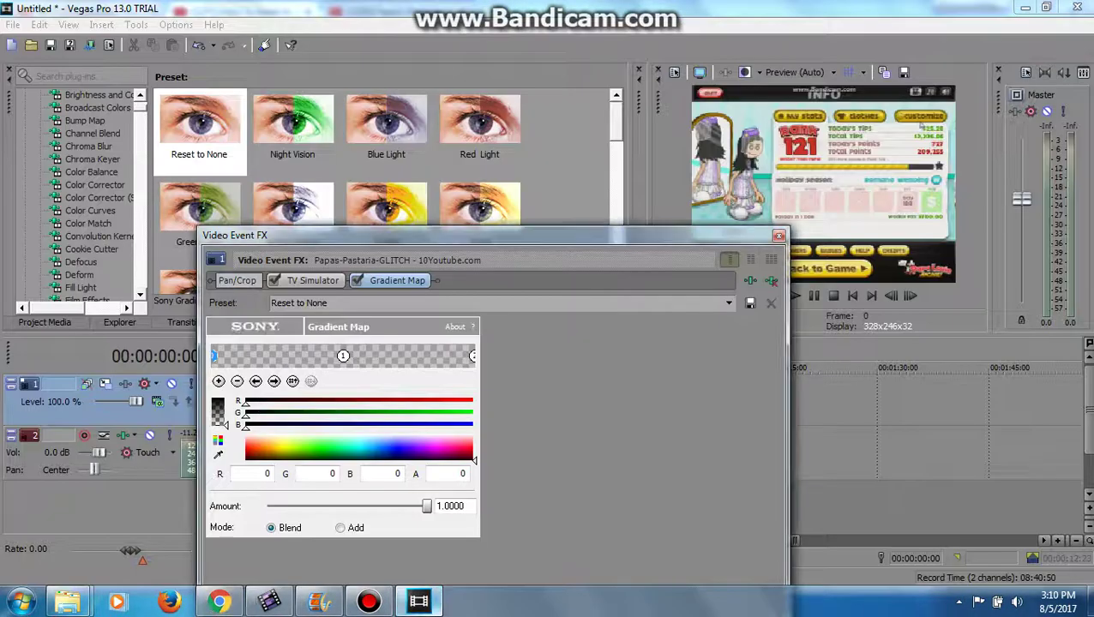
Step: Following the Chrome tutorial, make the gradient's black starting point opaque and colour point 1 brown (R 165, G 59, B 0), nearer the start
{"action": "left_click", "coordinate": [218, 601]}
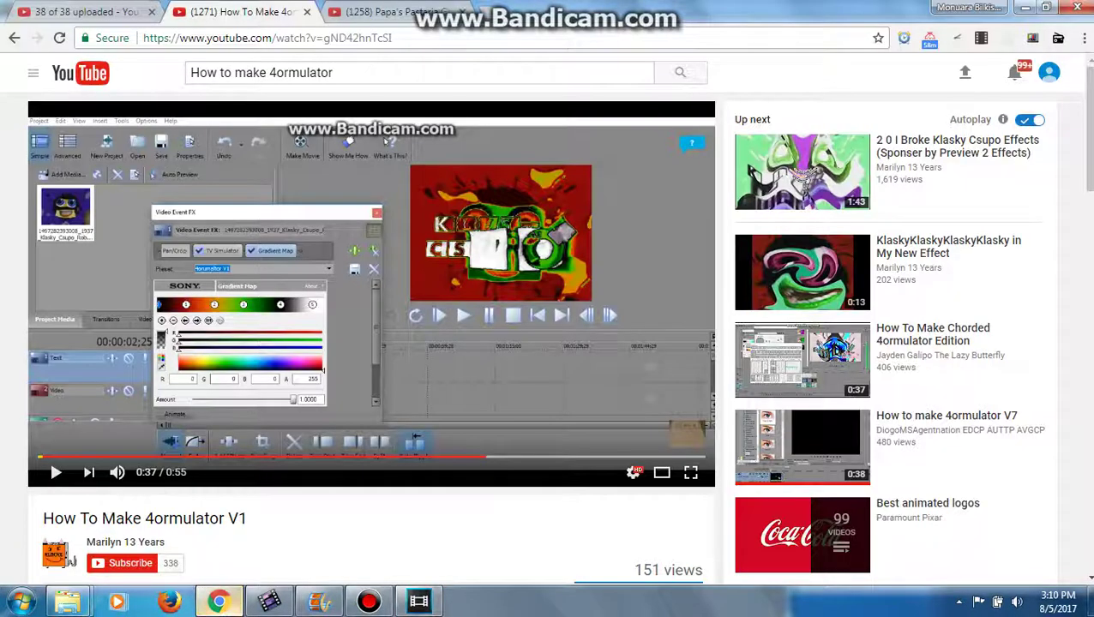
{"action": "left_click", "coordinate": [418, 600]}
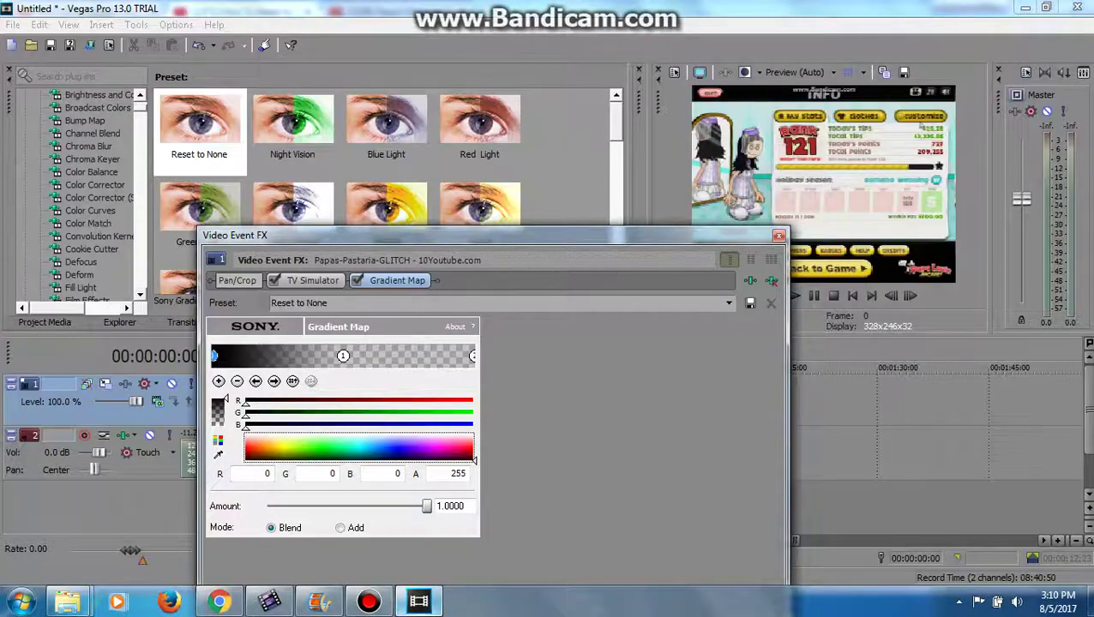
{"action": "left_click", "coordinate": [342, 356]}
{"action": "left_click_drag", "start_coordinate": [255, 446], "coordinate": [258, 450]}
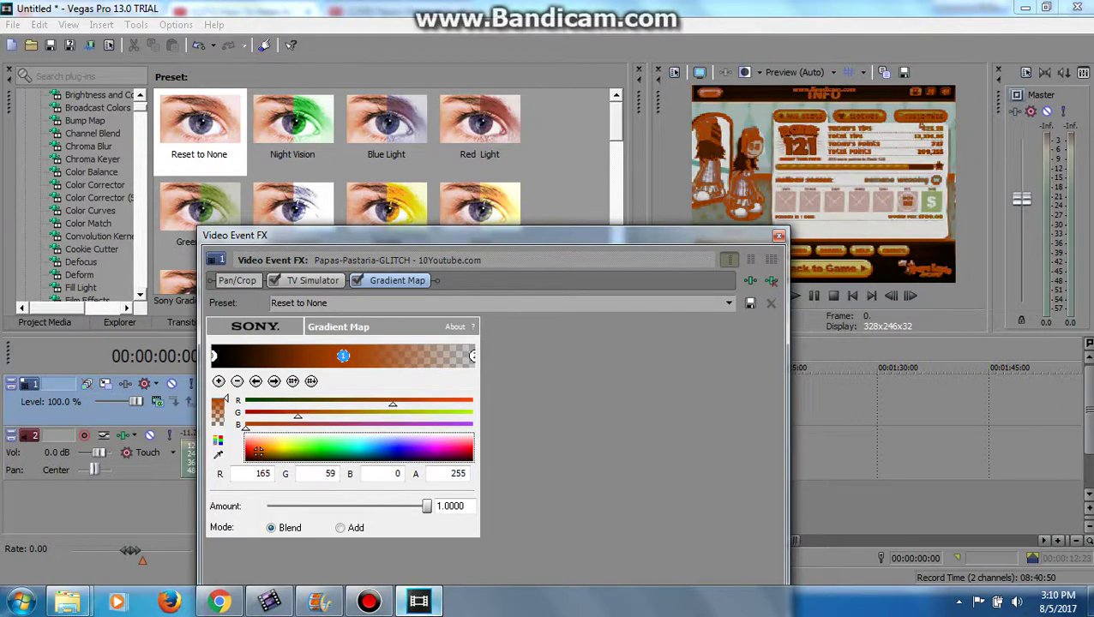
{"action": "left_click", "coordinate": [218, 601]}
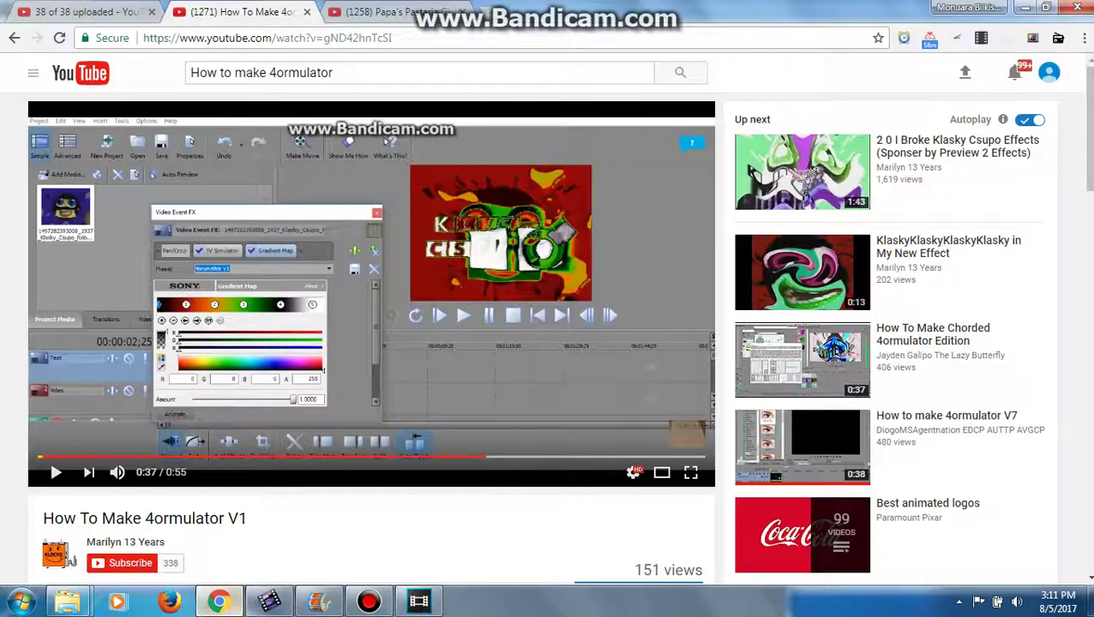
{"action": "left_click", "coordinate": [419, 601]}
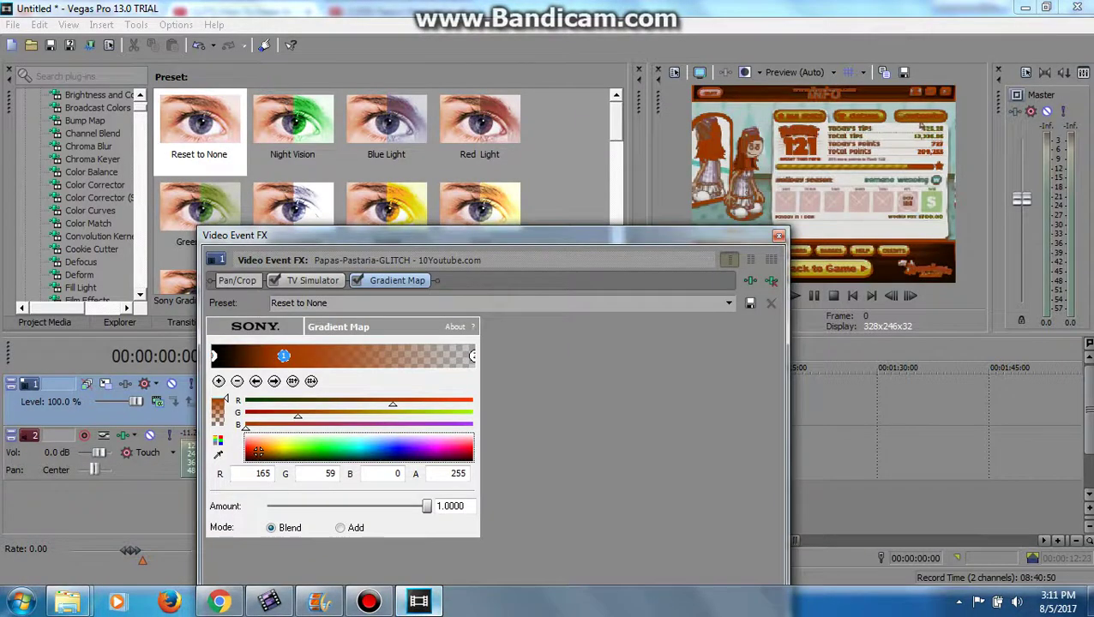
Step: Colour gradient point 2 opaque orange (R 255, G 146, B 0) and move it inward to just past point 1
{"action": "left_click", "coordinate": [472, 355]}
{"action": "left_click_drag", "start_coordinate": [270, 443], "coordinate": [267, 448]}
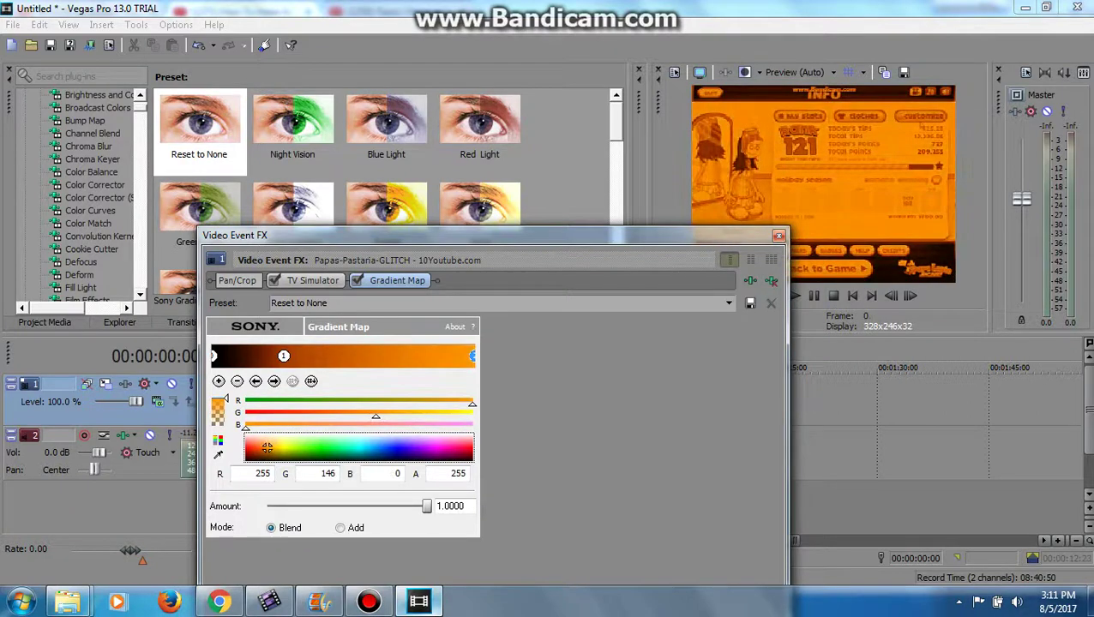
{"action": "left_click_drag", "start_coordinate": [472, 355], "coordinate": [328, 356]}
Step: Recolour gradient point 1 red (R 195, G 0, B 0) and move points 1 and 2 closer to the black start
{"action": "left_click", "coordinate": [284, 356]}
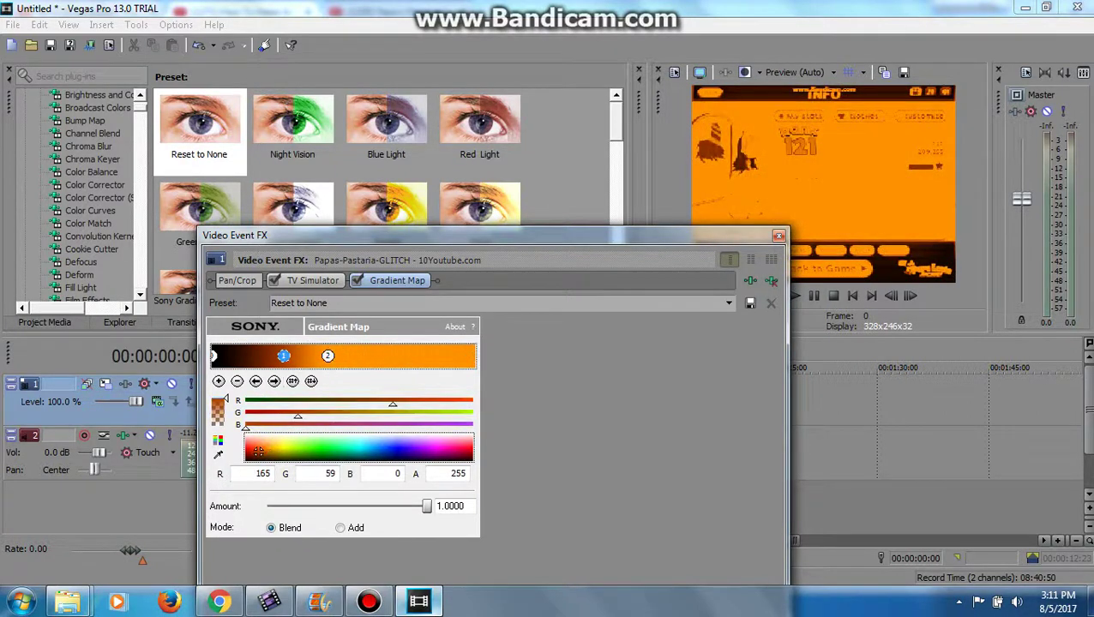
{"action": "left_click", "coordinate": [221, 602]}
{"action": "left_click", "coordinate": [220, 602]}
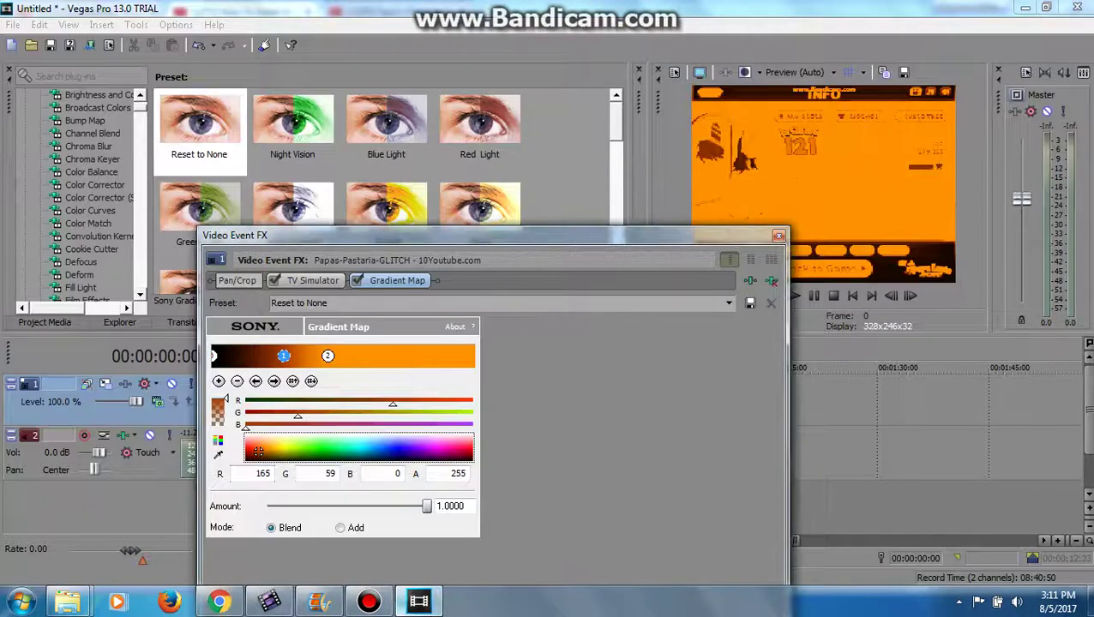
{"action": "left_click", "coordinate": [255, 451]}
{"action": "left_click_drag", "start_coordinate": [254, 450], "coordinate": [247, 449]}
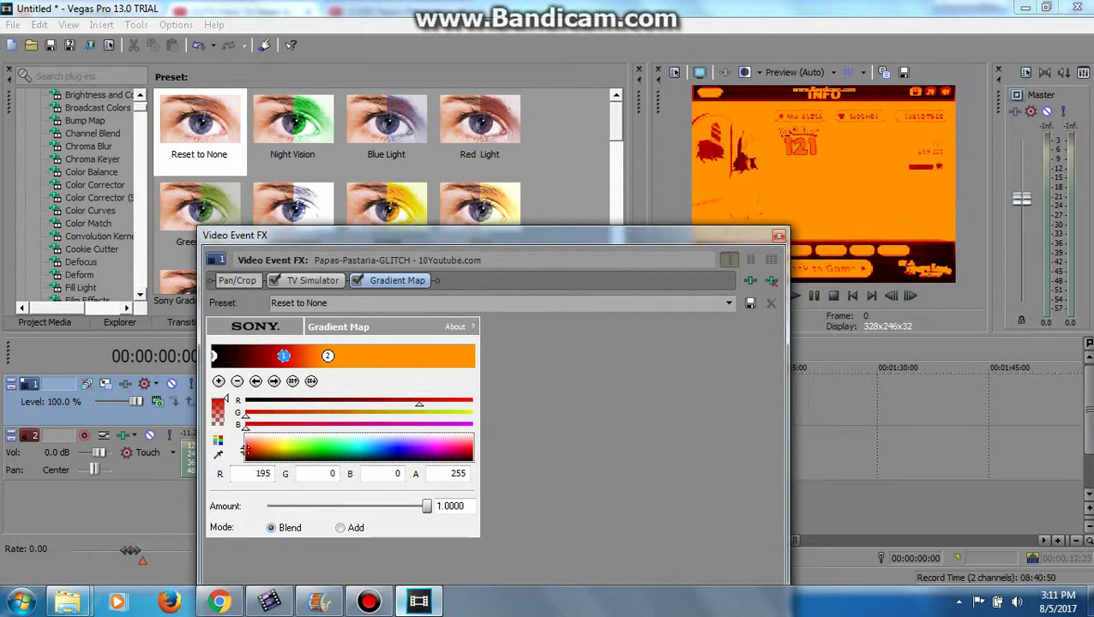
{"action": "left_click_drag", "start_coordinate": [284, 356], "coordinate": [247, 356]}
{"action": "left_click_drag", "start_coordinate": [328, 356], "coordinate": [295, 356]}
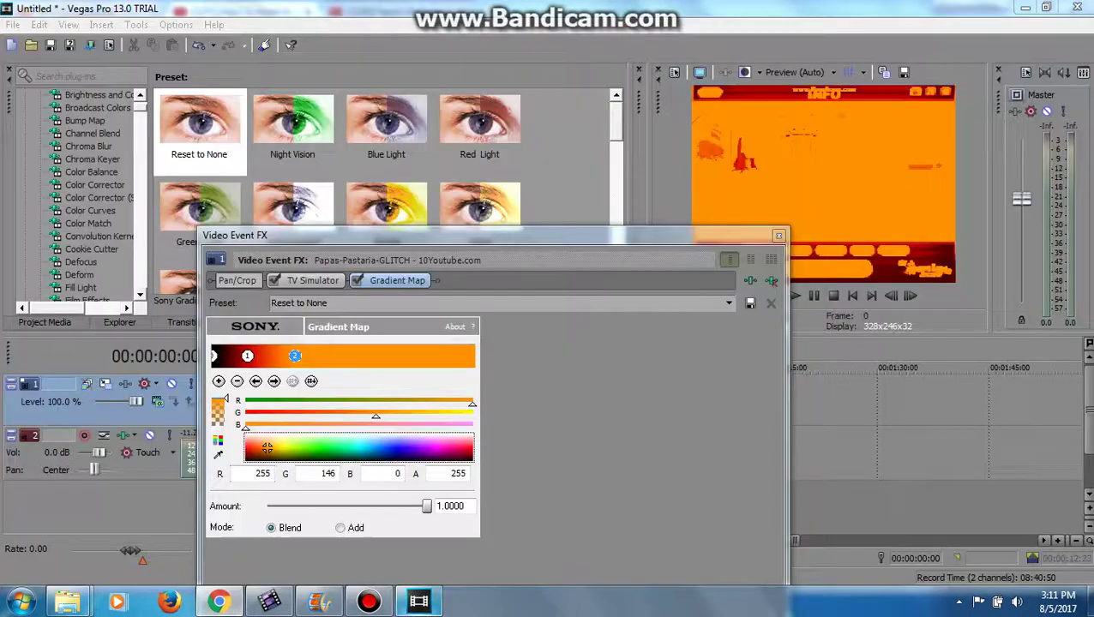
Step: Add a green gradient point (R 9, G 180, B 0) after the orange one, checking the order against the Chrome tutorial
{"action": "left_click", "coordinate": [218, 380]}
{"action": "left_click_drag", "start_coordinate": [266, 447], "coordinate": [321, 452]}
{"action": "left_click", "coordinate": [220, 602]}
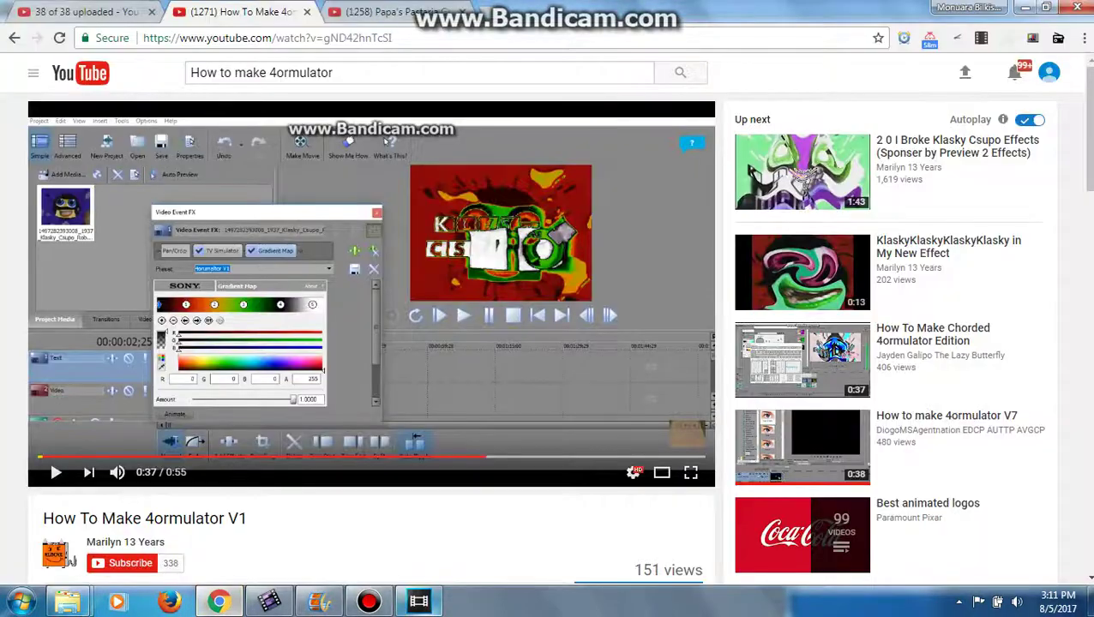
{"action": "left_click", "coordinate": [419, 602]}
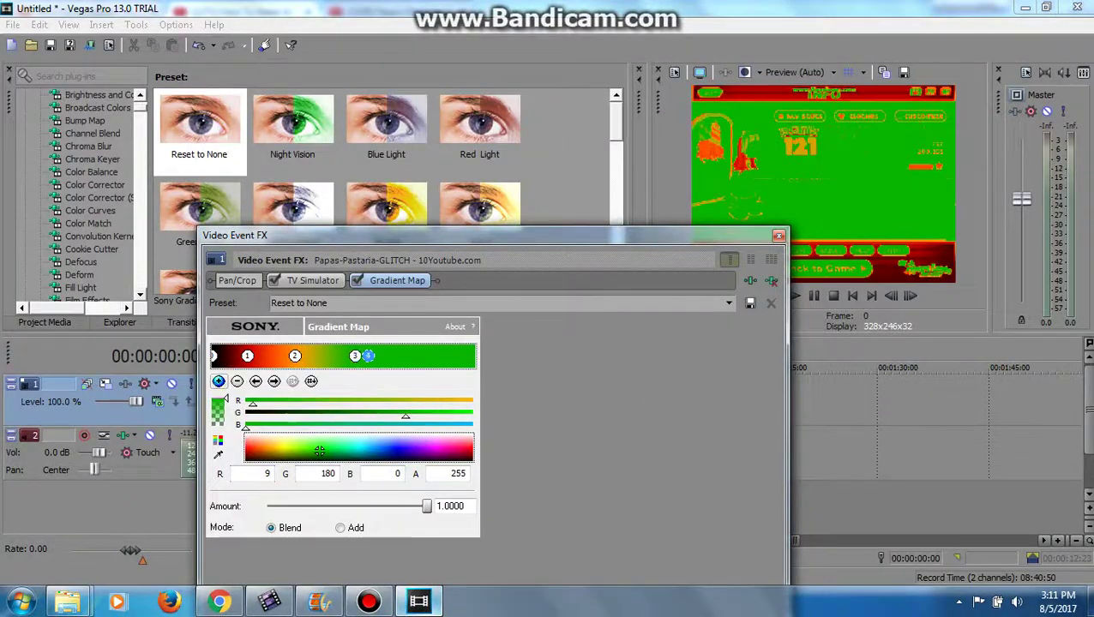
Step: Add a black gradient point after the green one and a white point (R 255, G 255, B 255) at the gradient's far end
{"action": "left_click", "coordinate": [219, 381]}
{"action": "left_click", "coordinate": [473, 460]}
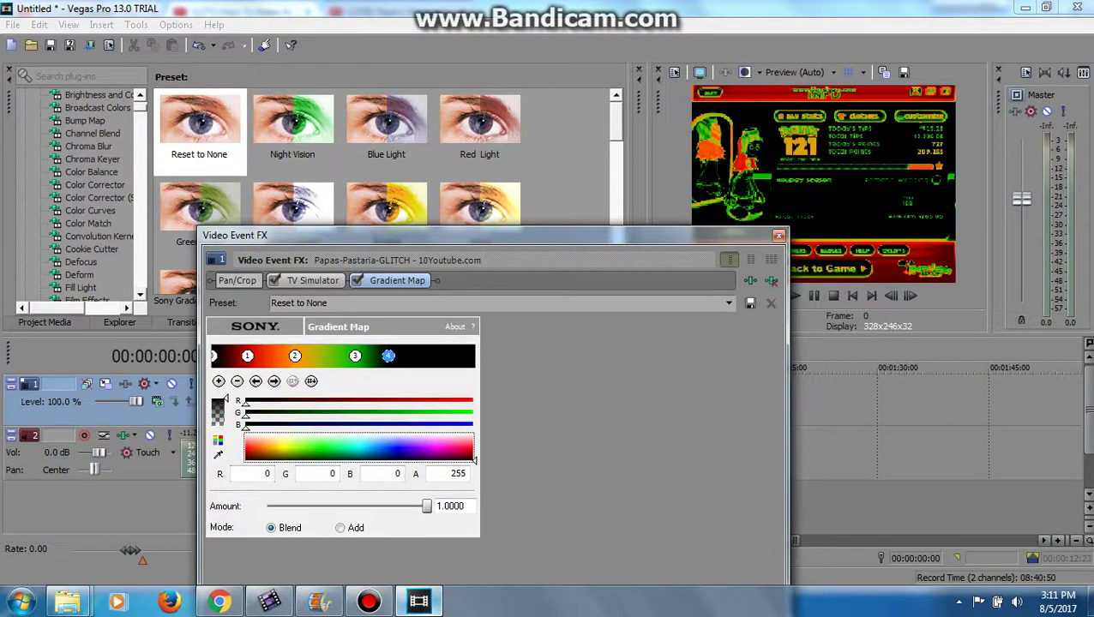
{"action": "left_click", "coordinate": [218, 381]}
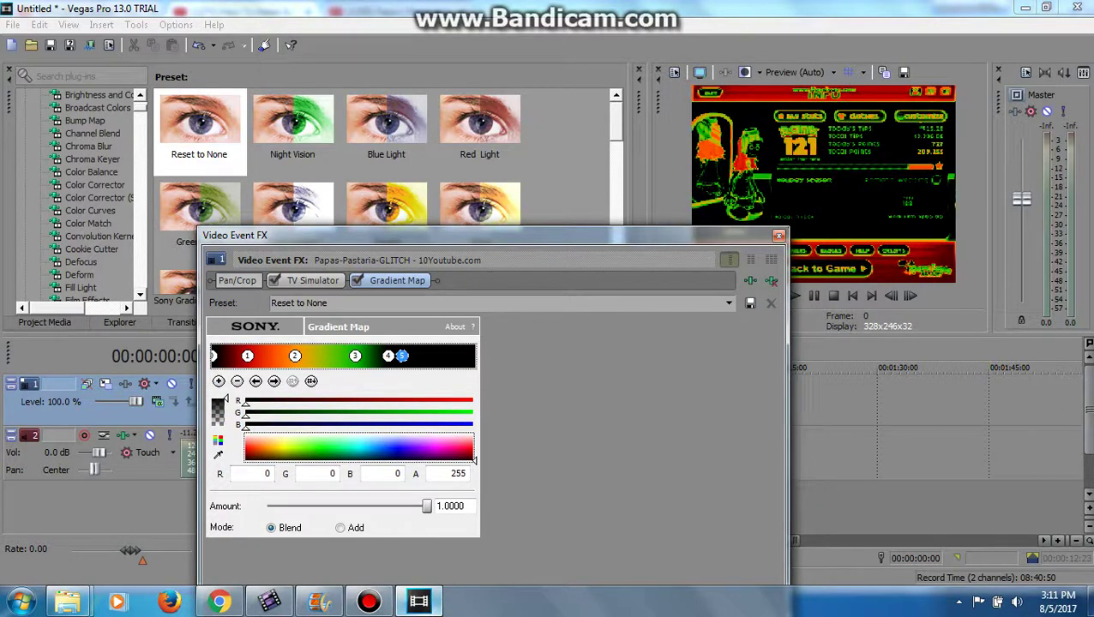
{"action": "left_click", "coordinate": [472, 434]}
{"action": "left_click", "coordinate": [219, 602]}
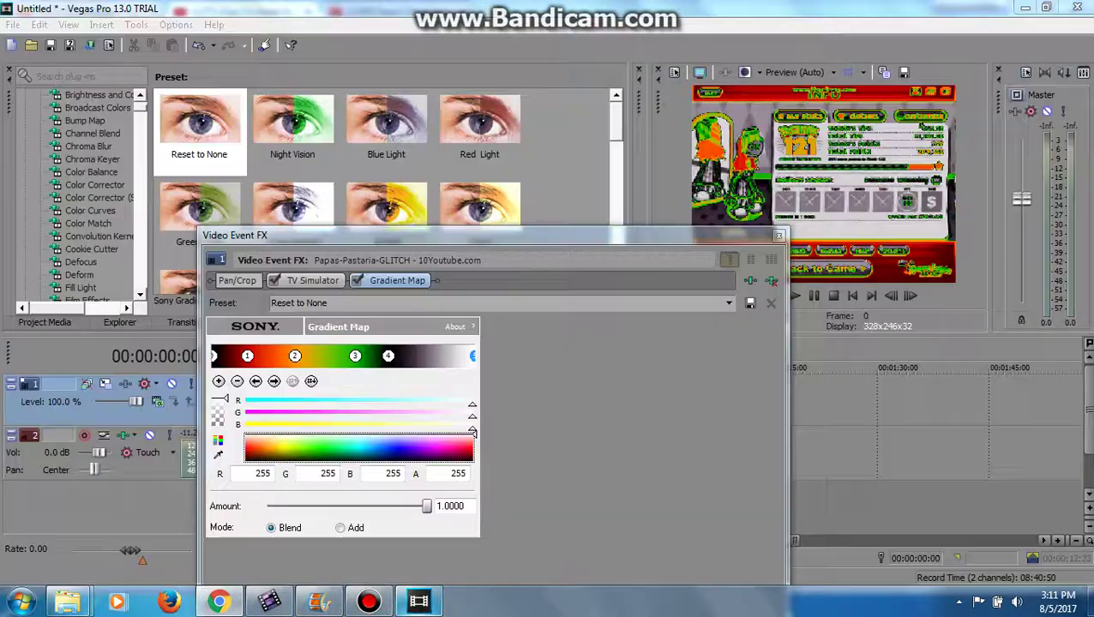
{"action": "left_click", "coordinate": [418, 602]}
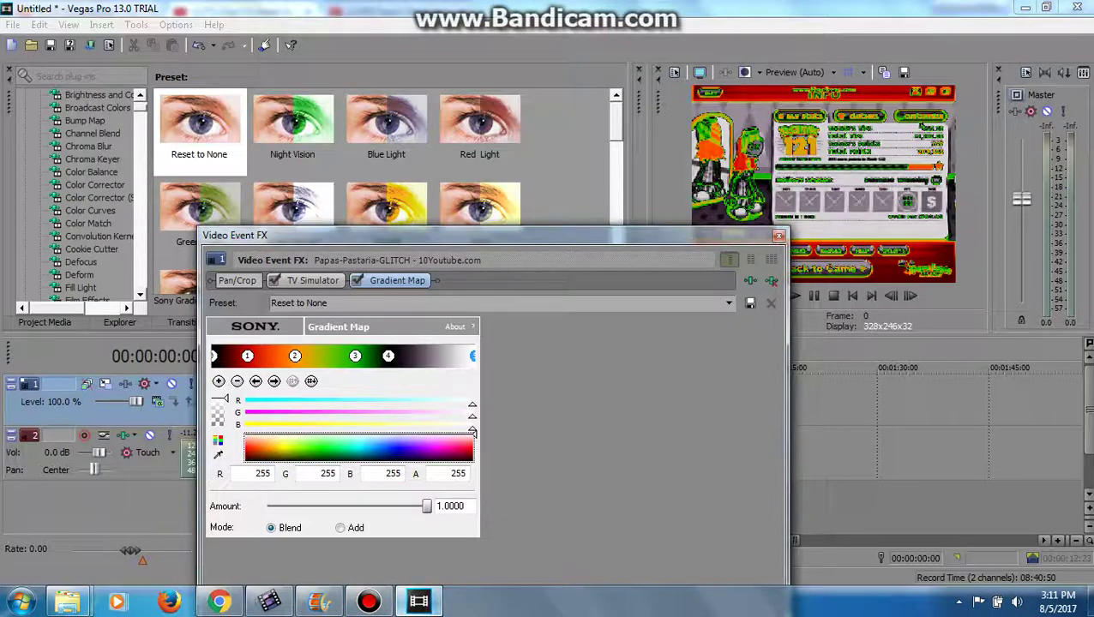
Step: Respace gradient points 1 to 4 to match the Chrome tutorial, moving green closer to orange and black farther toward the white end
{"action": "left_click_drag", "start_coordinate": [246, 355], "coordinate": [290, 356]}
{"action": "left_click", "coordinate": [220, 602]}
{"action": "left_click", "coordinate": [419, 601]}
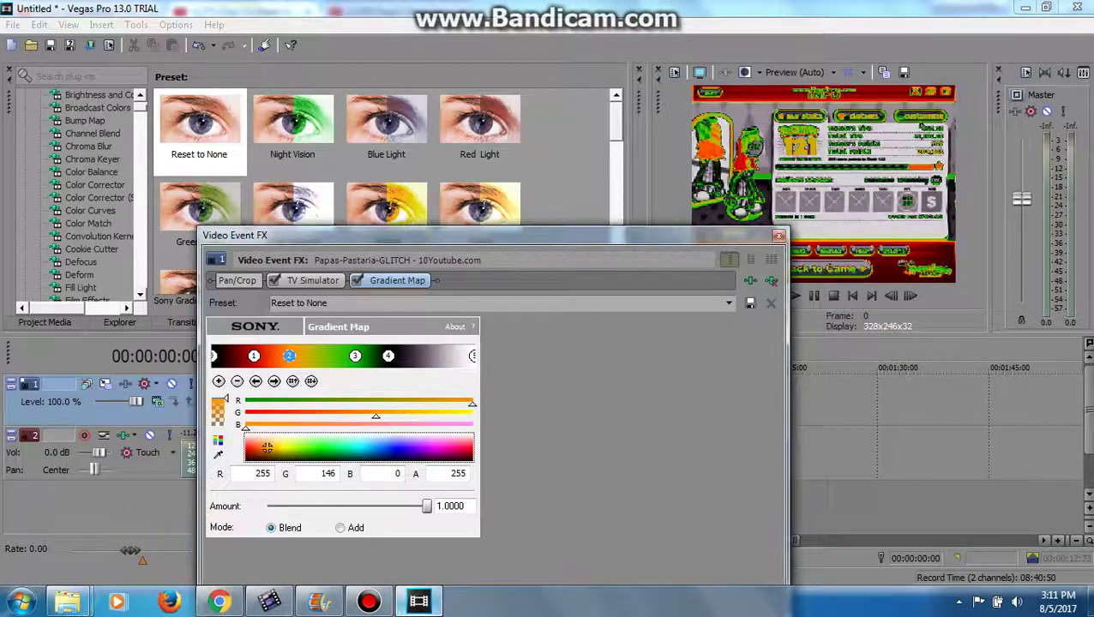
{"action": "mouse_move", "coordinate": [388, 356]}
{"action": "left_mouse_down"}
{"action": "mouse_move", "coordinate": [402, 356]}
{"action": "mouse_move", "coordinate": [343, 356]}
{"action": "mouse_move", "coordinate": [421, 356]}
{"action": "mouse_move", "coordinate": [408, 356]}
{"action": "left_mouse_up"}
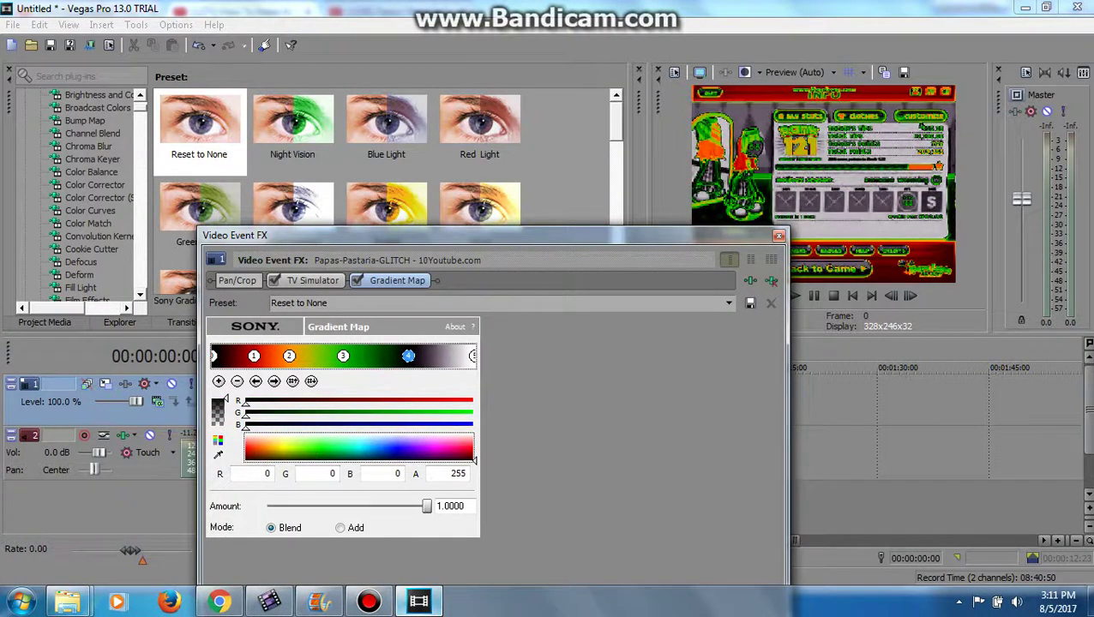
{"action": "left_click_drag", "start_coordinate": [288, 356], "coordinate": [298, 355]}
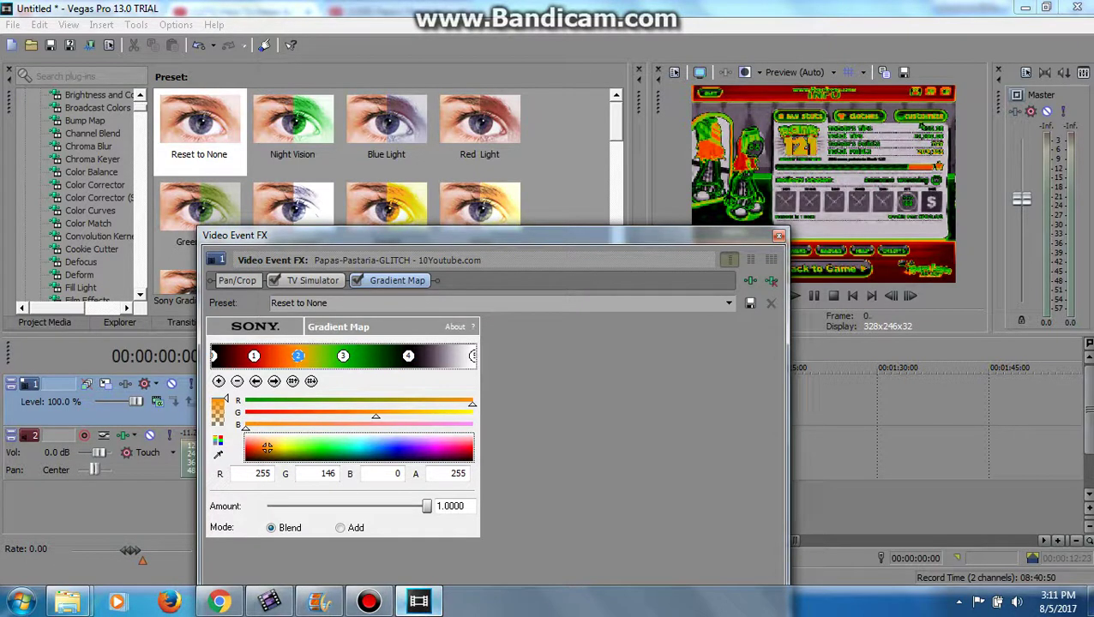
Step: Compare with the Chrome tutorial and fine-tune the spacing, moving green slightly toward black and the black and white points slightly inward
{"action": "left_click", "coordinate": [219, 602]}
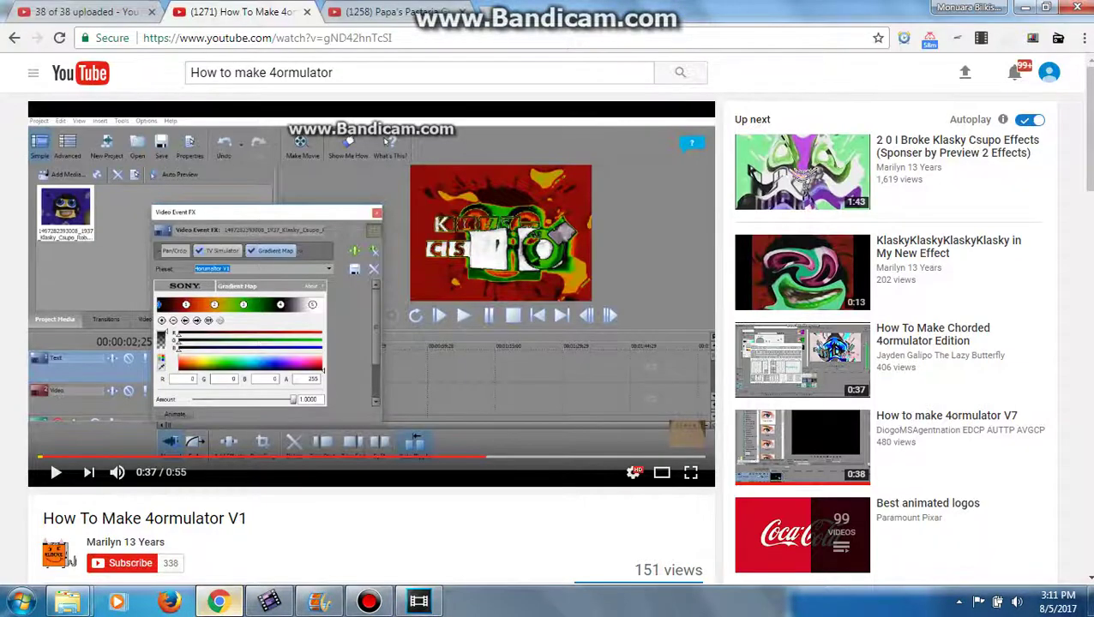
{"action": "key", "text": "alt+Tab"}
{"action": "left_click", "coordinate": [267, 447]}
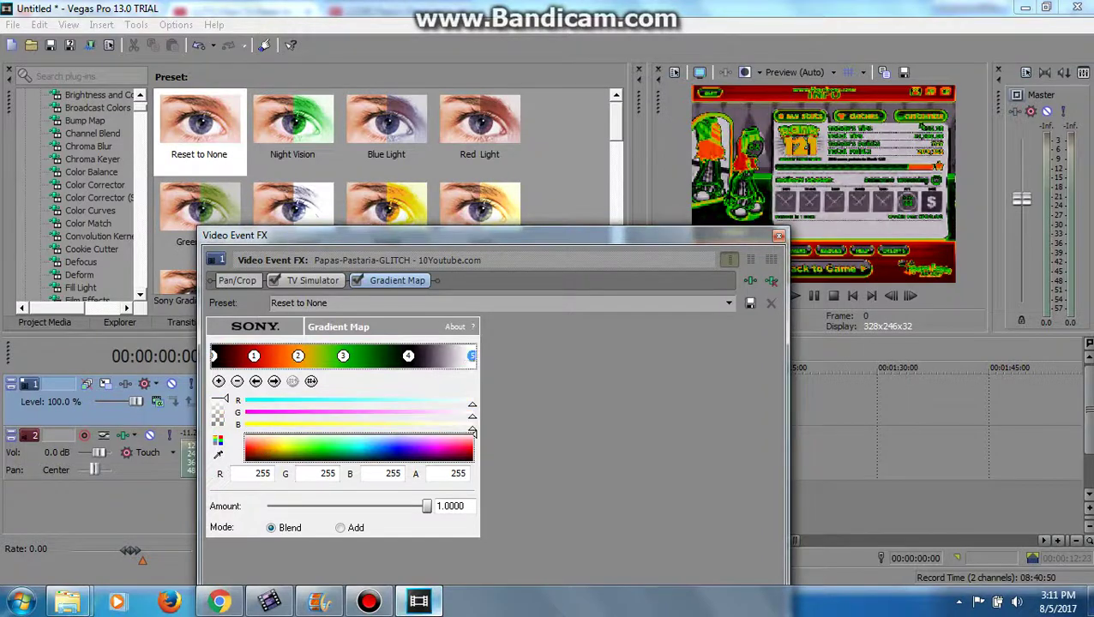
{"action": "key", "text": "alt+Tab"}
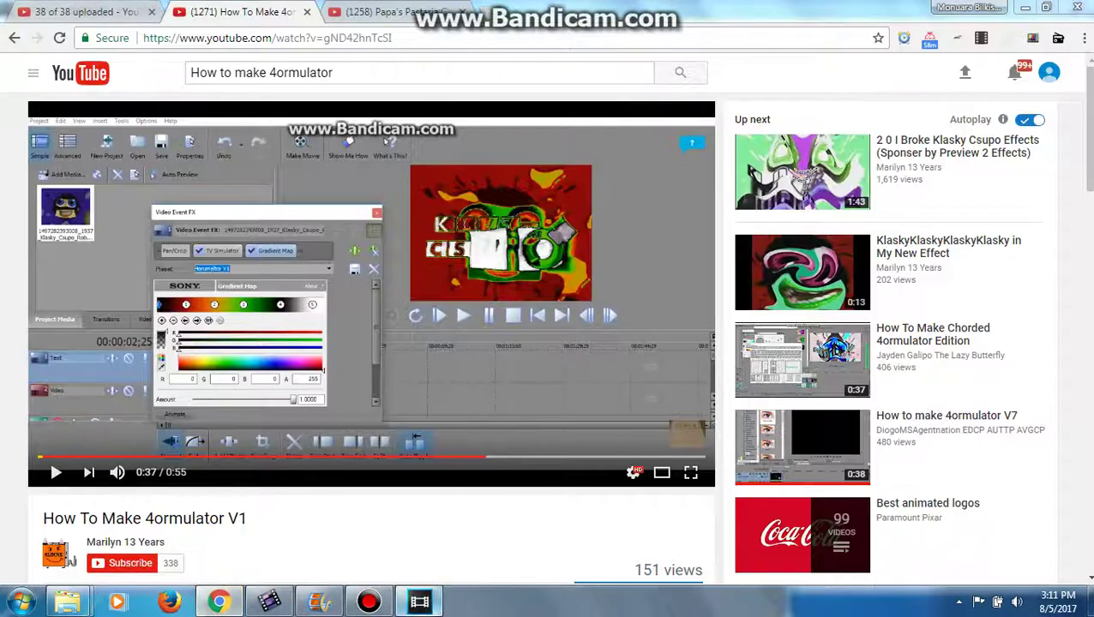
{"action": "key", "text": "alt+Tab"}
{"action": "left_click_drag", "start_coordinate": [408, 356], "coordinate": [349, 356]}
{"action": "left_click", "coordinate": [298, 356]}
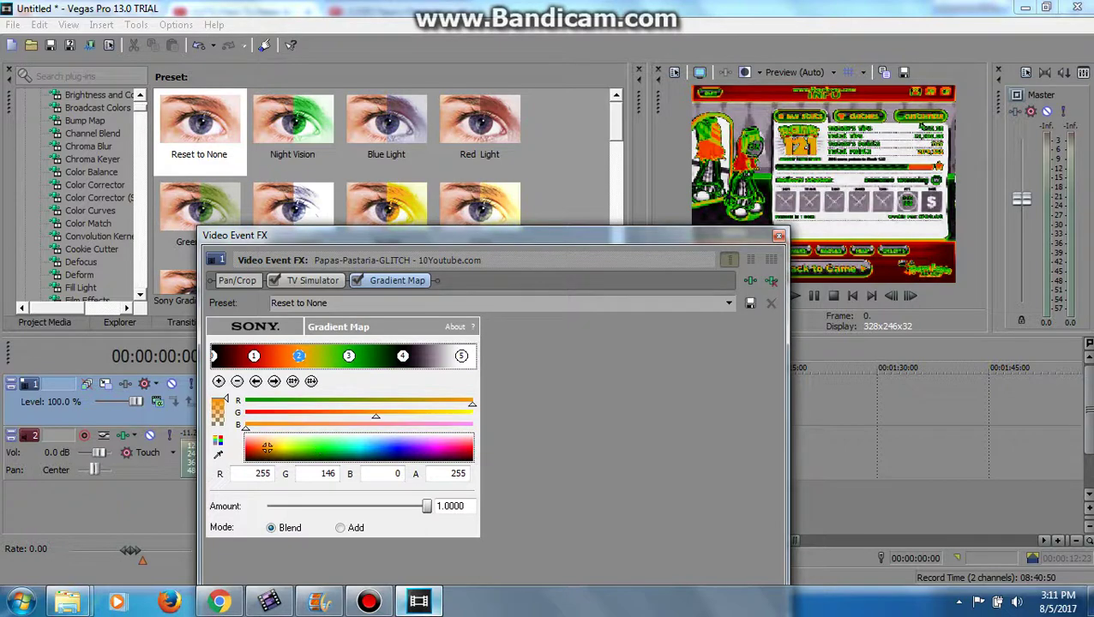
Step: Check the Chrome tutorial, enter a preset name beginning with "4o" for the Gradient Map settings, and close the video event effects
{"action": "left_click", "coordinate": [220, 601]}
{"action": "left_click", "coordinate": [419, 601]}
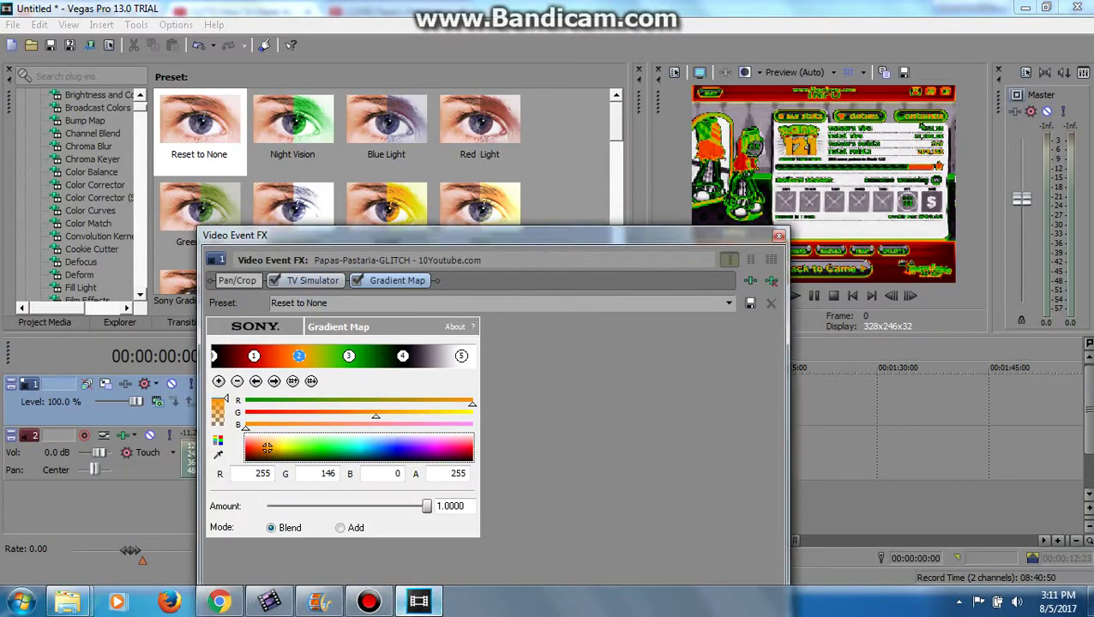
{"action": "type", "text": "4o"}
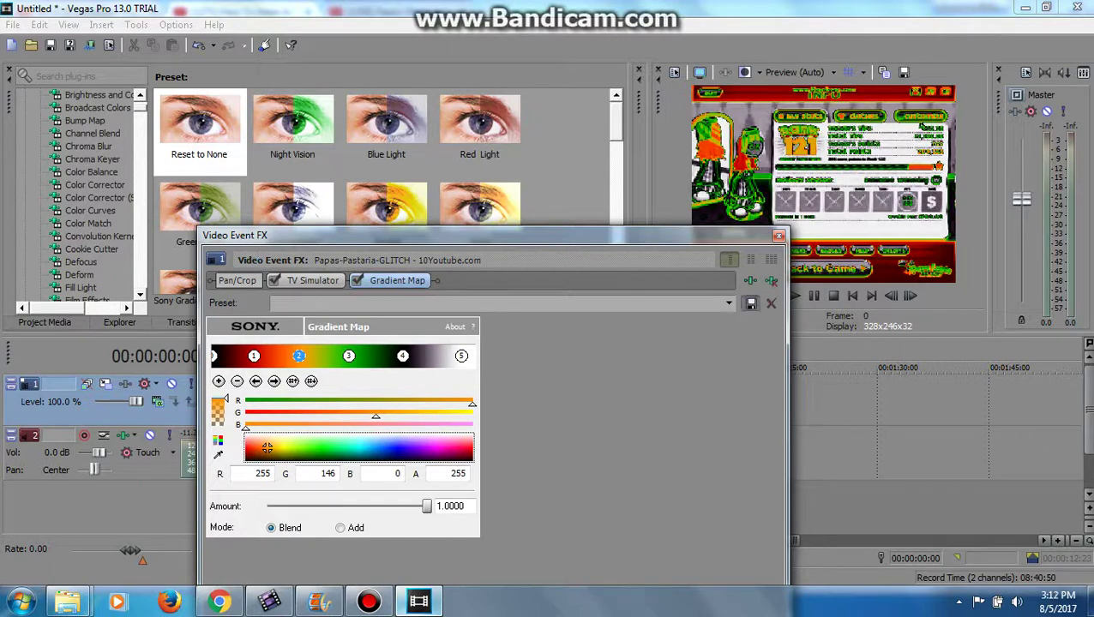
{"action": "left_click", "coordinate": [778, 236]}
Step: Add the 4ormulator audio effect to the audio event with effect 1 selected, and preview the clip
{"action": "left_click", "coordinate": [291, 467]}
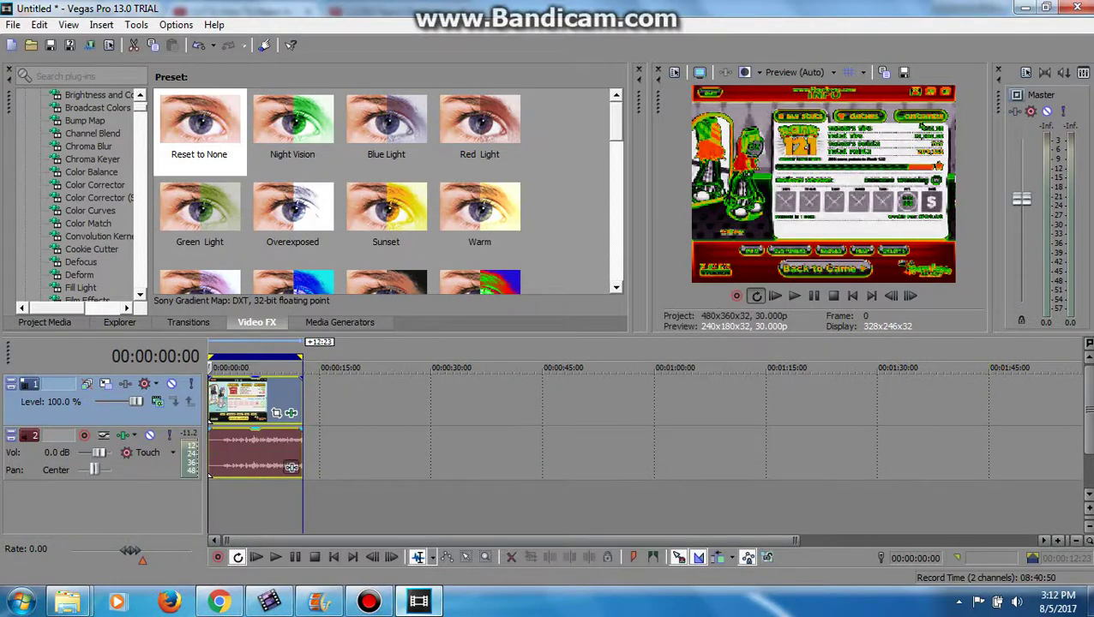
{"action": "double_click", "coordinate": [354, 211]}
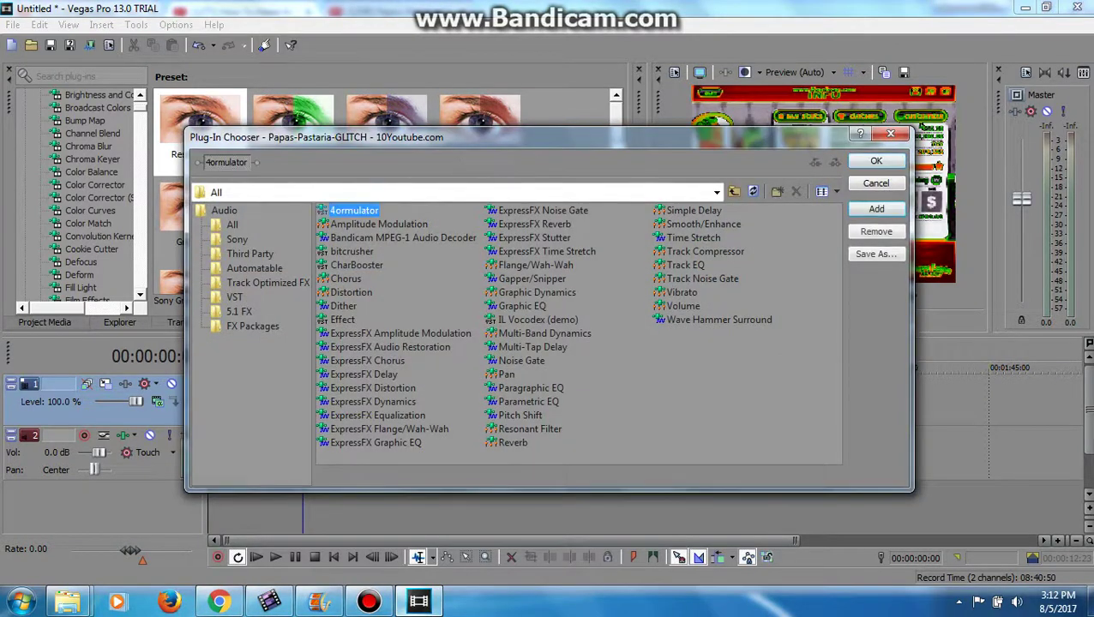
{"action": "left_click", "coordinate": [876, 161]}
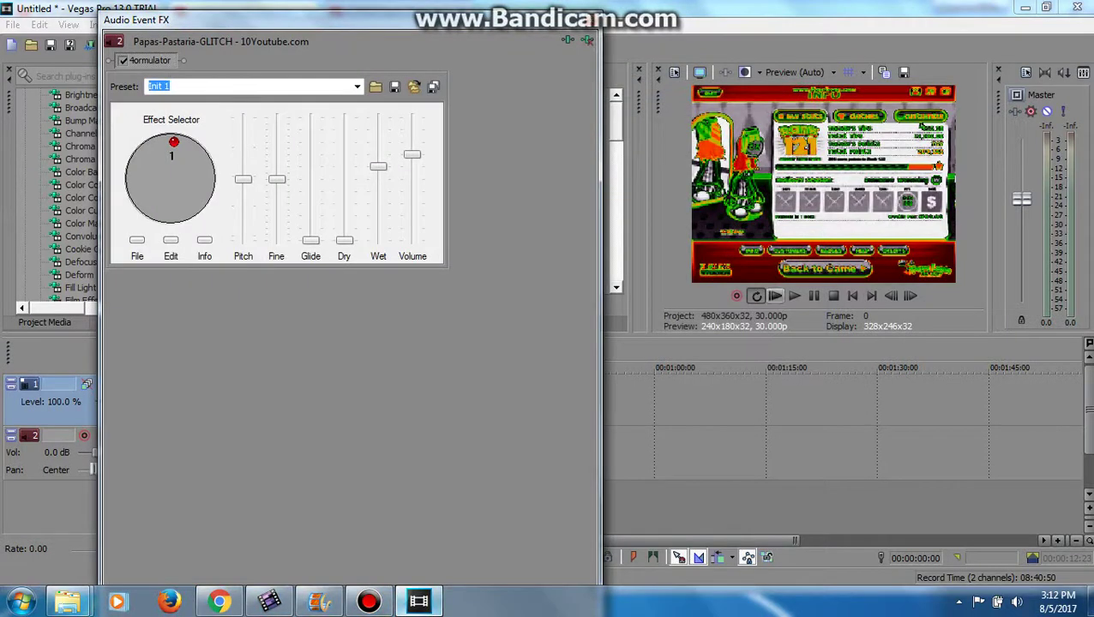
{"action": "mouse_move", "coordinate": [174, 142]}
{"action": "left_mouse_down"}
{"action": "mouse_move", "coordinate": [206, 181]}
{"action": "mouse_move", "coordinate": [173, 141]}
{"action": "left_mouse_up"}
{"action": "left_click", "coordinate": [775, 296]}
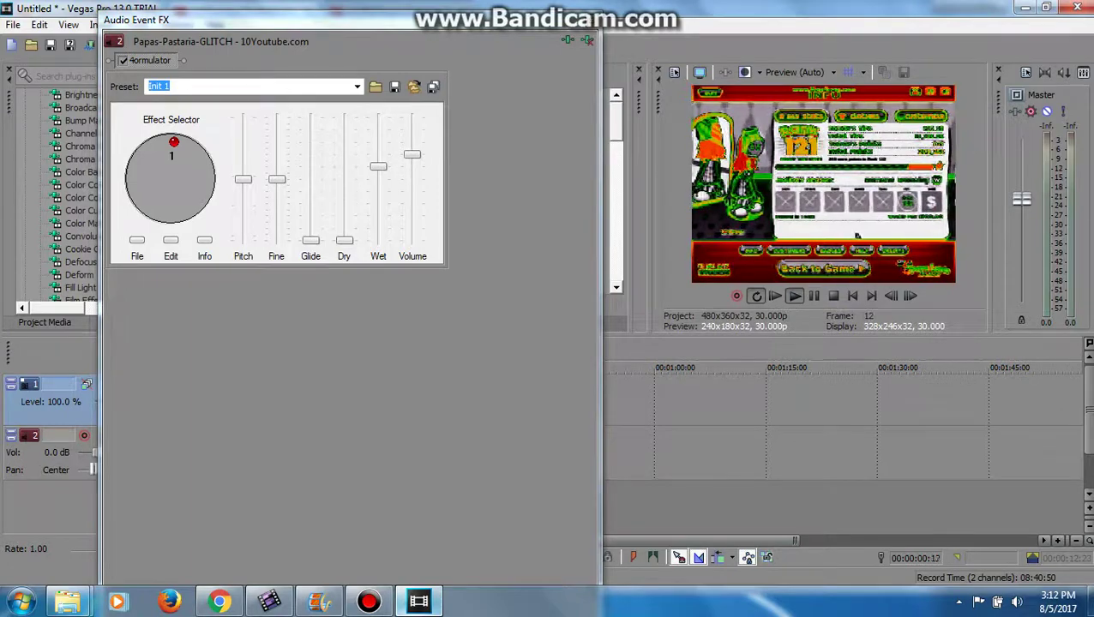
{"action": "left_click", "coordinate": [589, 19]}
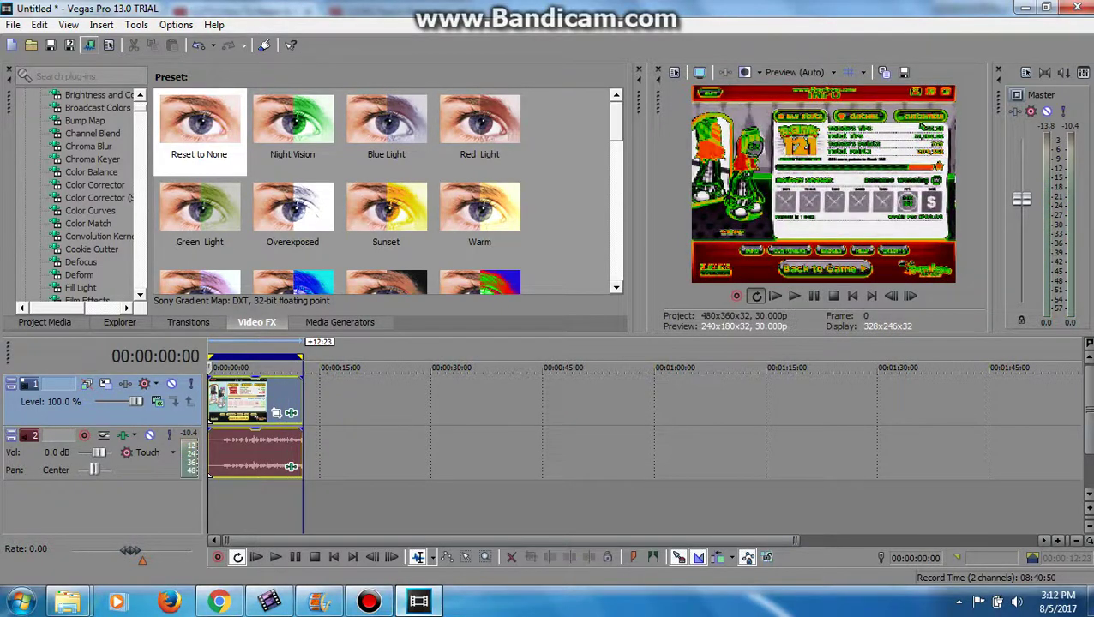
Step: Render the loop region as a 3 Mbps Windows Media Video named "Papa's Pastaria GLITCH in 4ormulator V1" and close the render progress
{"action": "left_click", "coordinate": [109, 44]}
{"action": "type", "text": "Papa"}
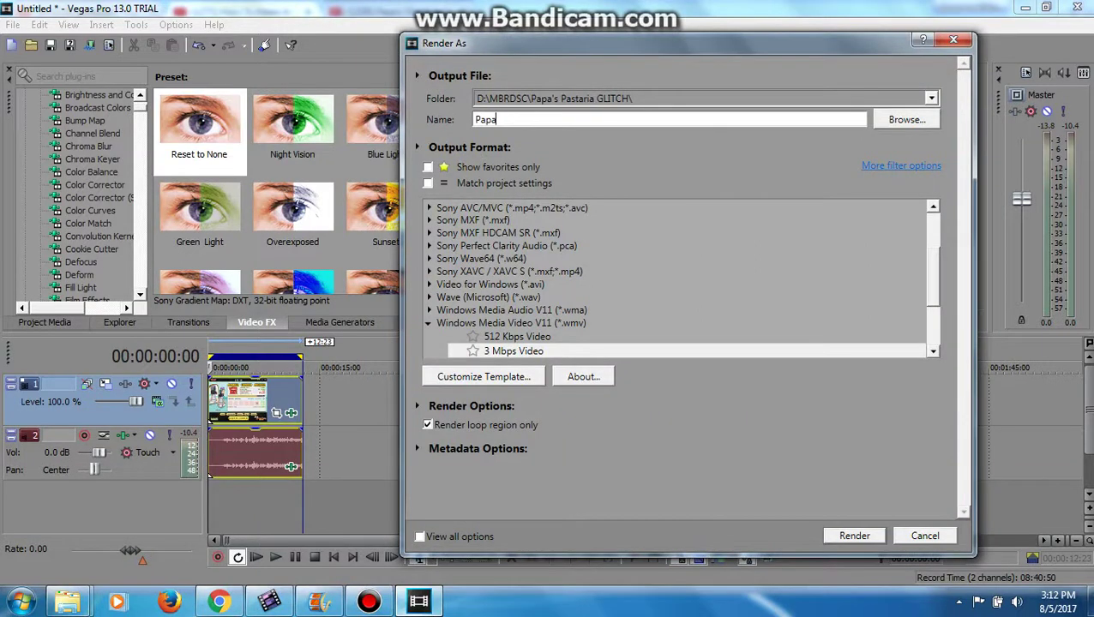
{"action": "type", "text": "'s Pastaria GLITCH in 4"}
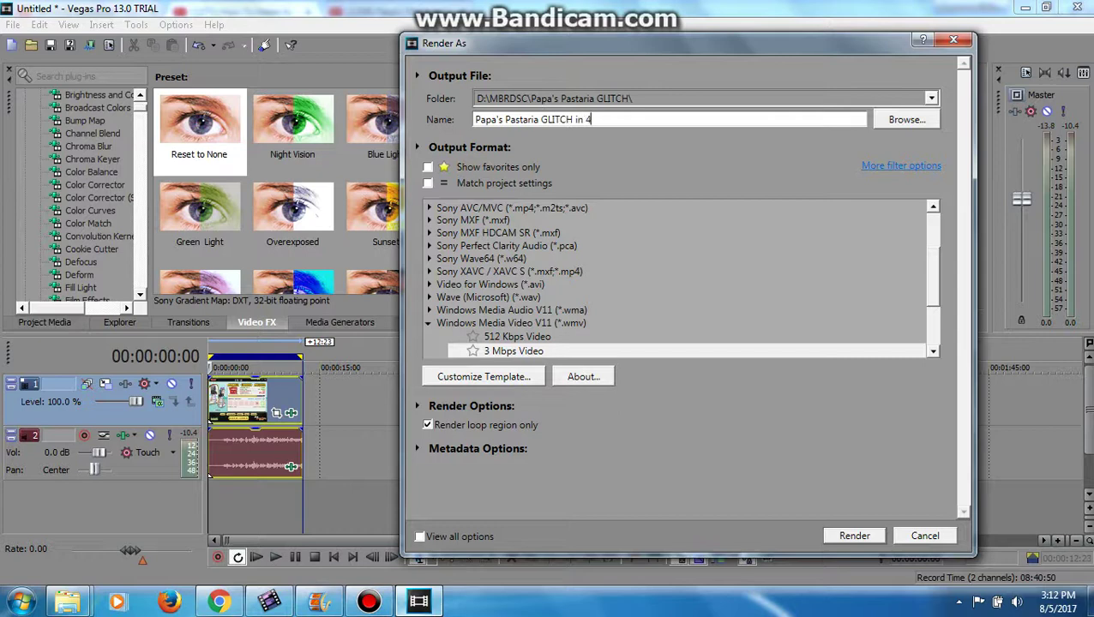
{"action": "type", "text": "ormulator V1"}
{"action": "key", "text": "Return"}
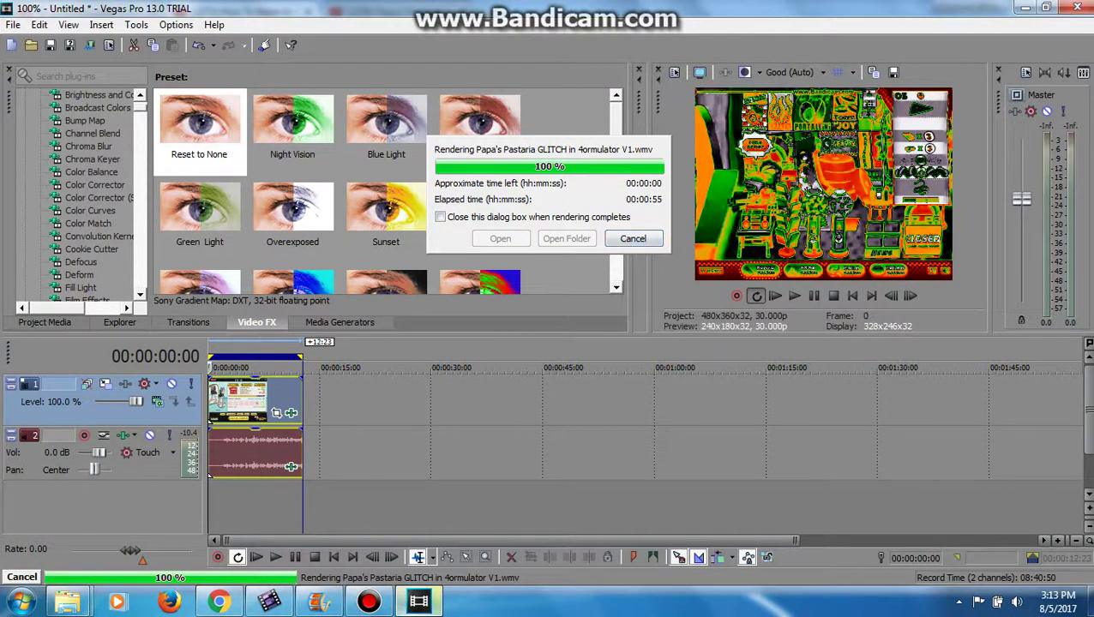
{"action": "left_click", "coordinate": [633, 239]}
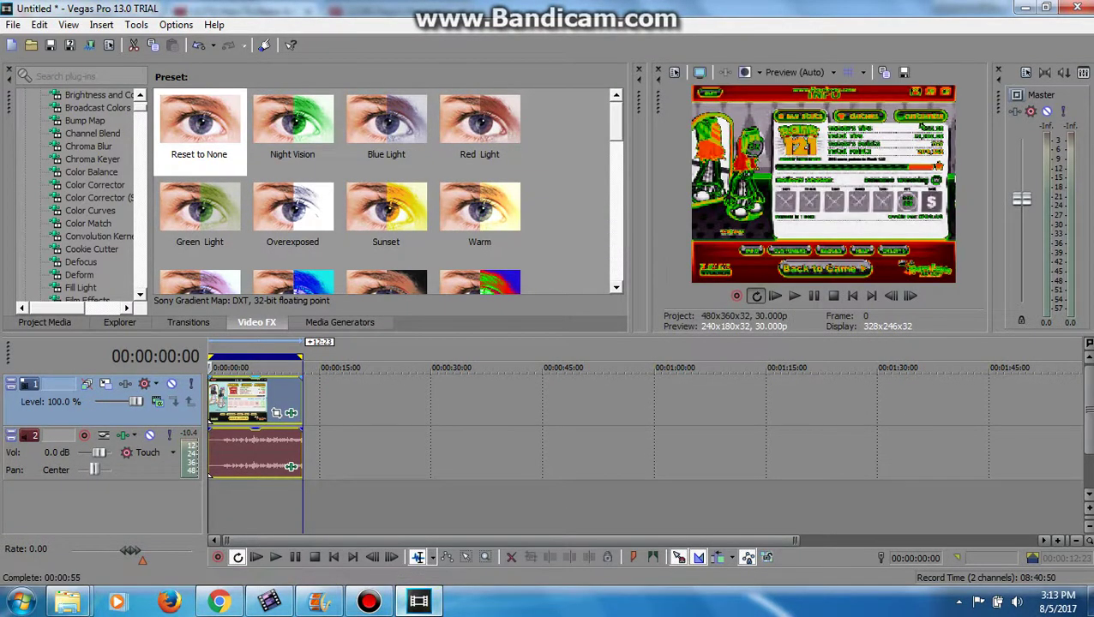
Step: Delete the Papa's Pastaria GLITCH clip from the video and audio tracks
{"action": "right_click", "coordinate": [284, 399]}
{"action": "left_click", "coordinate": [313, 241]}
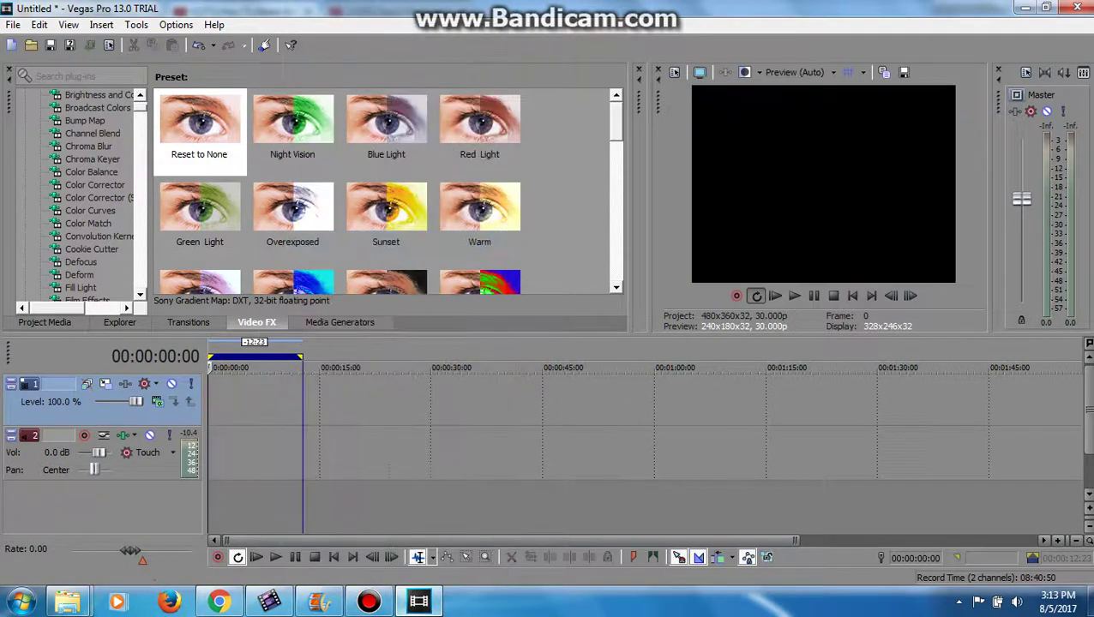
Step: Switch to the Chrome tutorial, skip the video to its end, and cancel the upcoming autoplay
{"action": "left_click", "coordinate": [219, 602]}
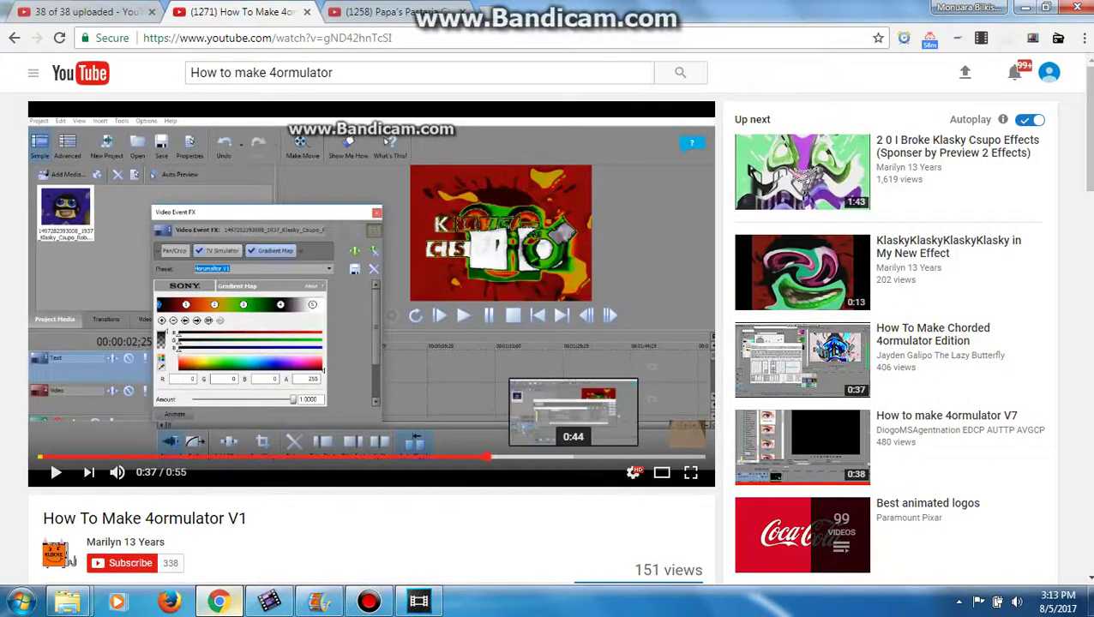
{"action": "left_click", "coordinate": [574, 457]}
{"action": "left_click_drag", "start_coordinate": [668, 457], "coordinate": [748, 437]}
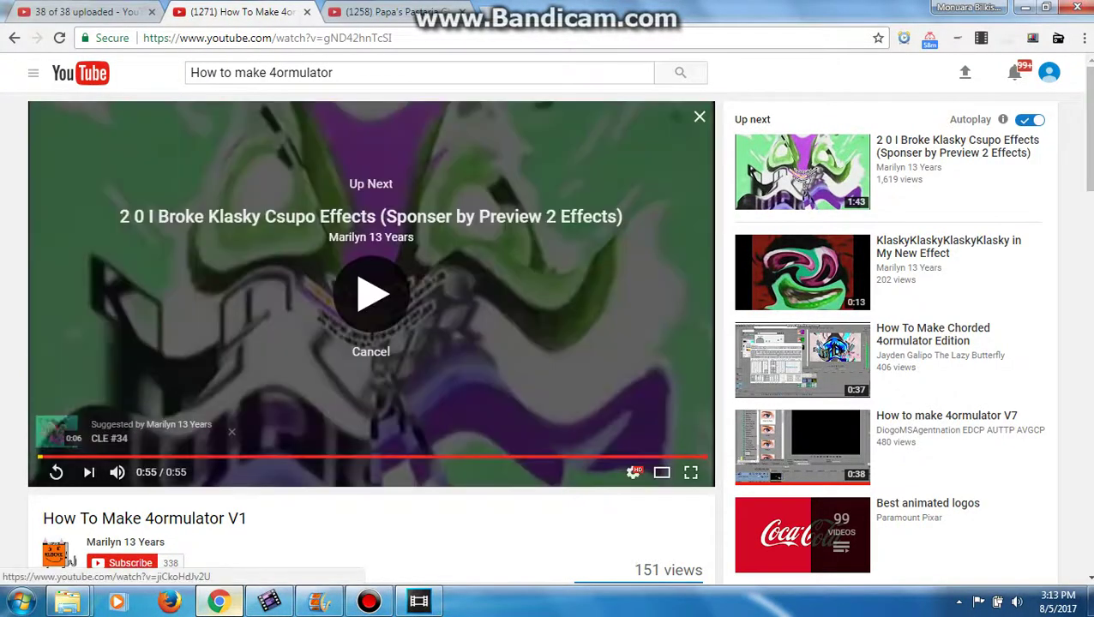
{"action": "left_click", "coordinate": [372, 351]}
Step: Add the file "Papa's Pastaria GLITCH in 4ormulator V1" to the YouTube upload page
{"action": "left_click", "coordinate": [82, 12]}
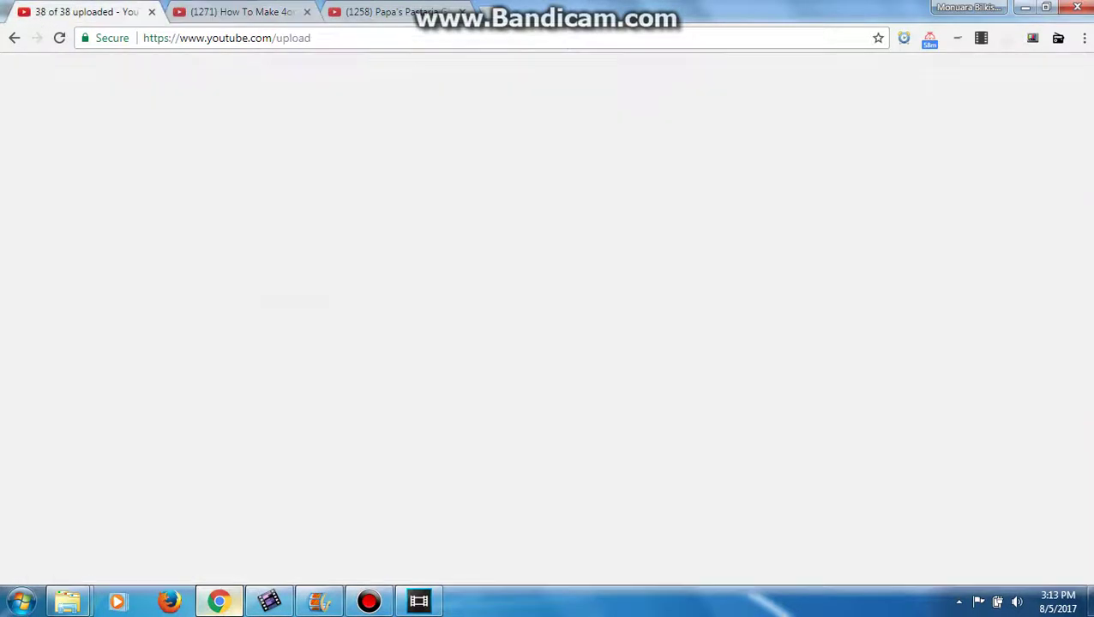
{"action": "left_click", "coordinate": [891, 427]}
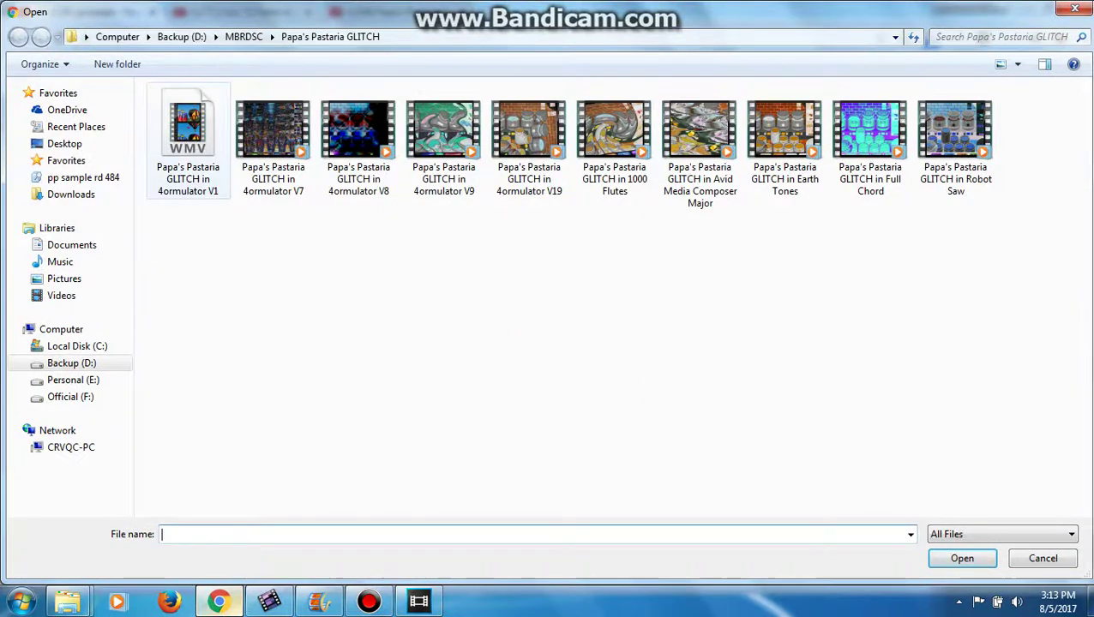
{"action": "double_click", "coordinate": [198, 160]}
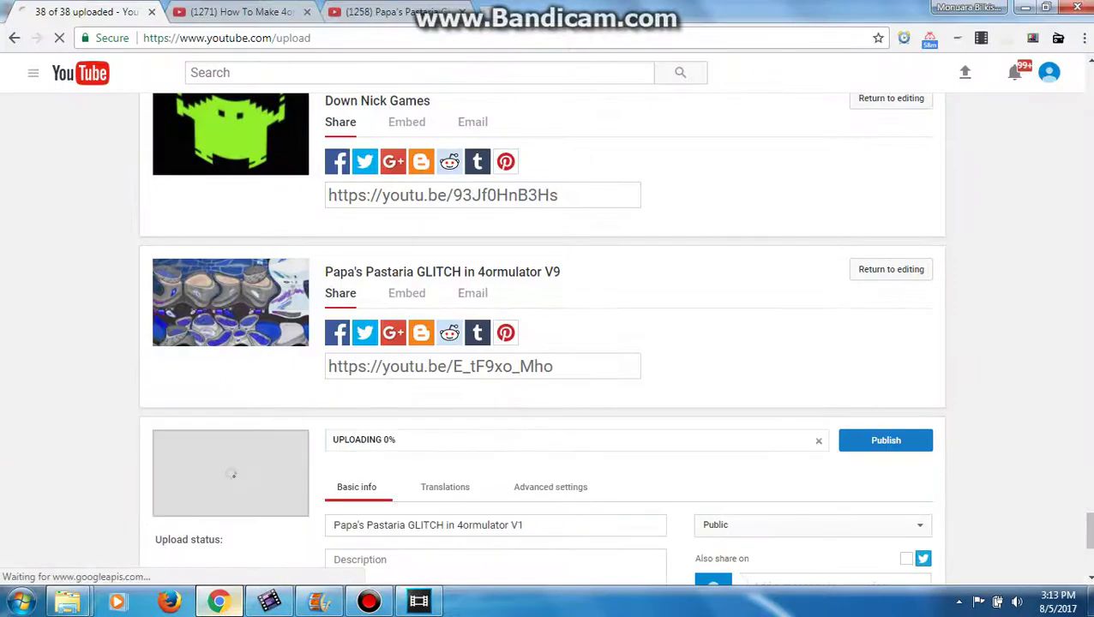
{"action": "scroll", "coordinate": [542, 338], "scroll_direction": "down", "scroll_amount": 3}
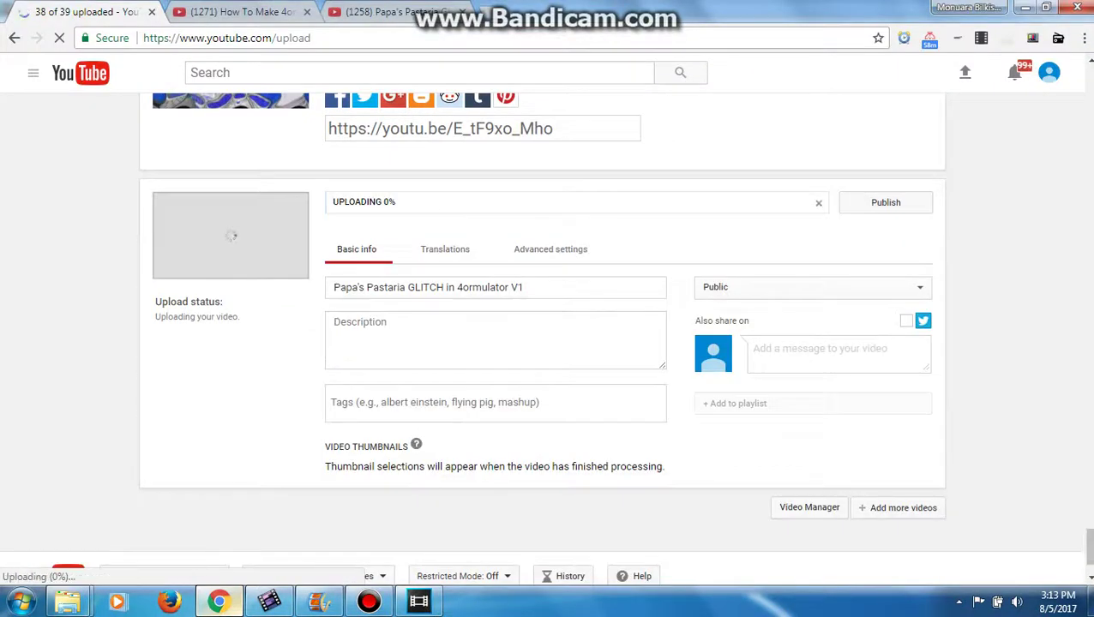
Step: Set the uploading video's license to Creative Commons - Attribution and return to its basic info
{"action": "left_click", "coordinate": [551, 249]}
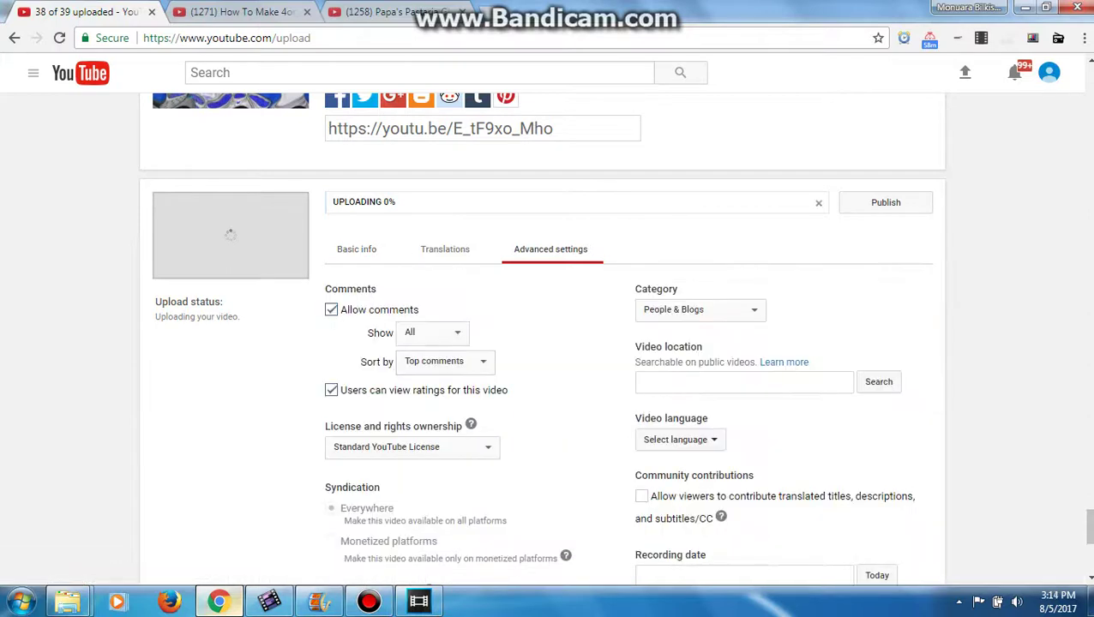
{"action": "left_click", "coordinate": [411, 447]}
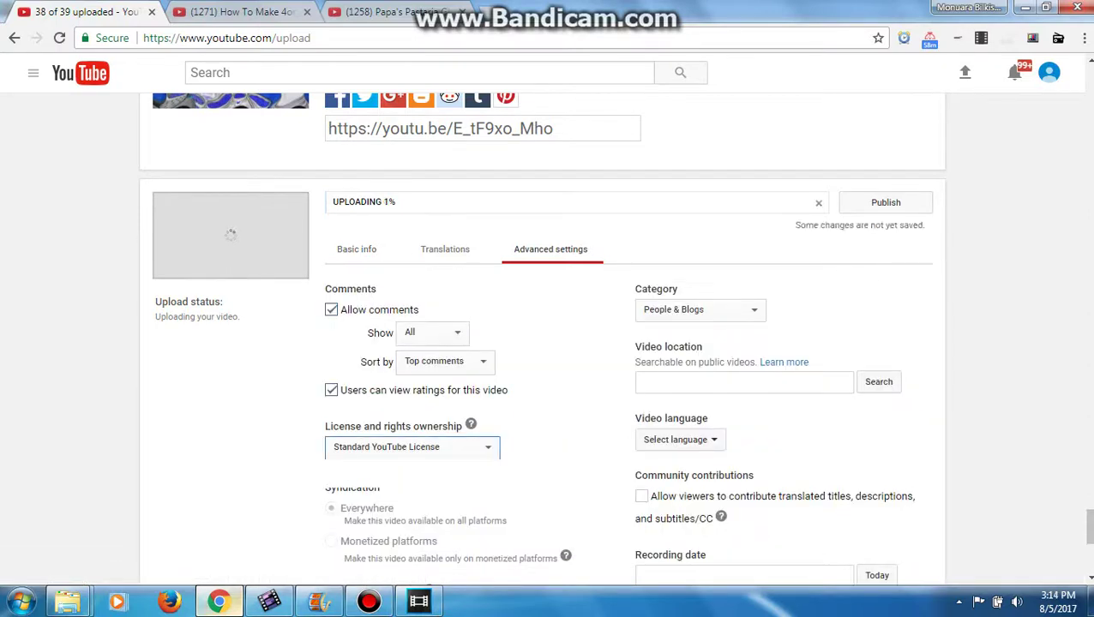
{"action": "left_click", "coordinate": [412, 447]}
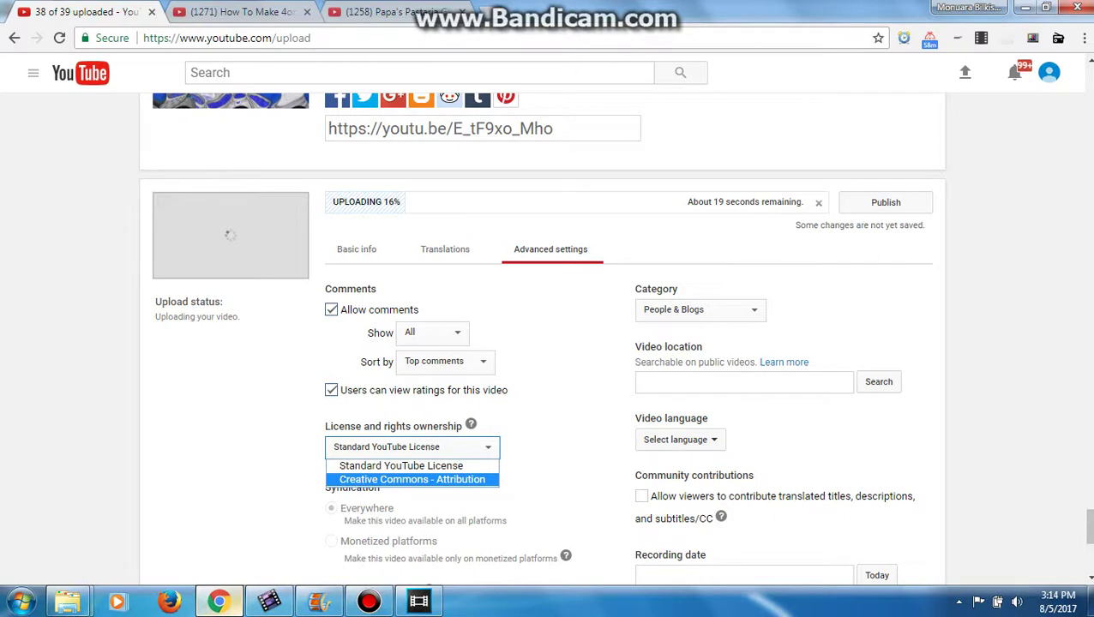
{"action": "key", "text": "Return"}
{"action": "left_click", "coordinate": [357, 250]}
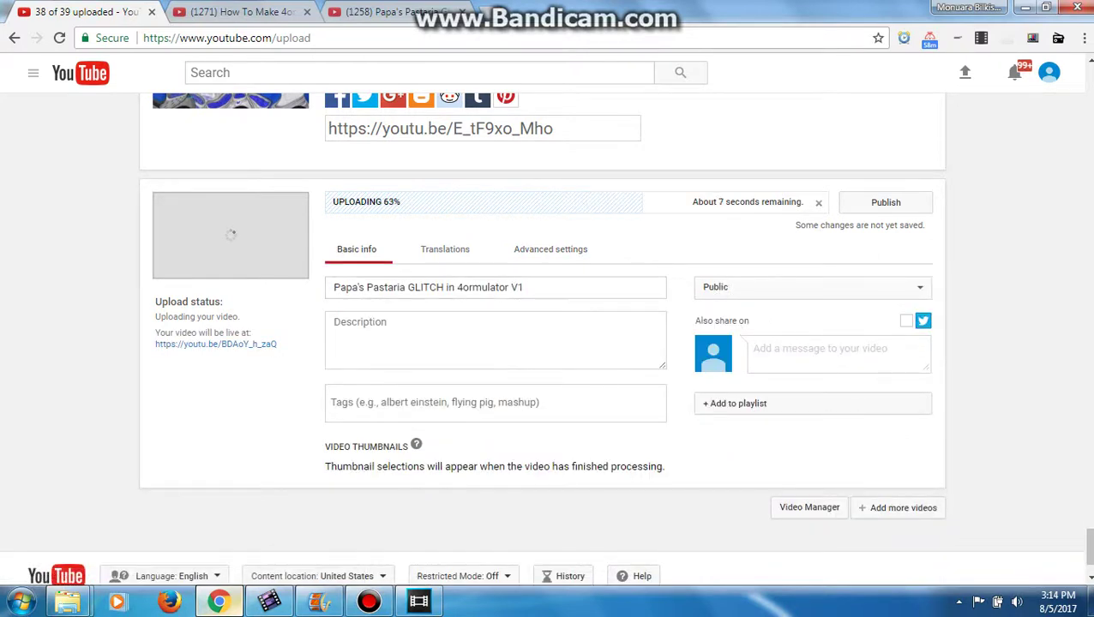
Step: Publish the 4ormulator V1 video publicly and open its watch page to play it
{"action": "left_click", "coordinate": [885, 203]}
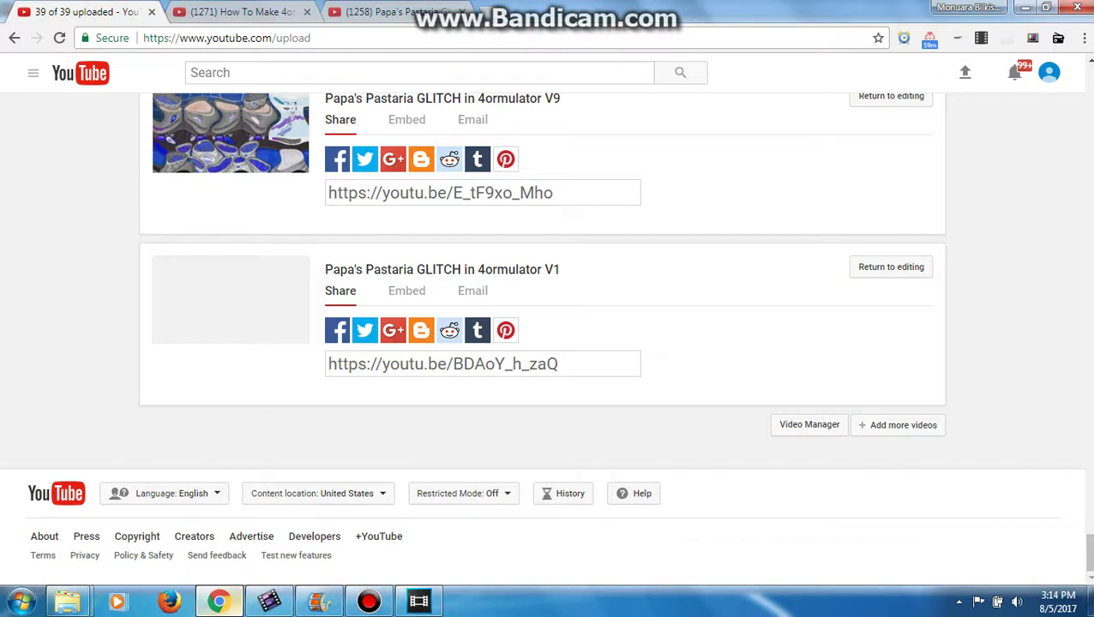
{"action": "left_click", "coordinate": [231, 300]}
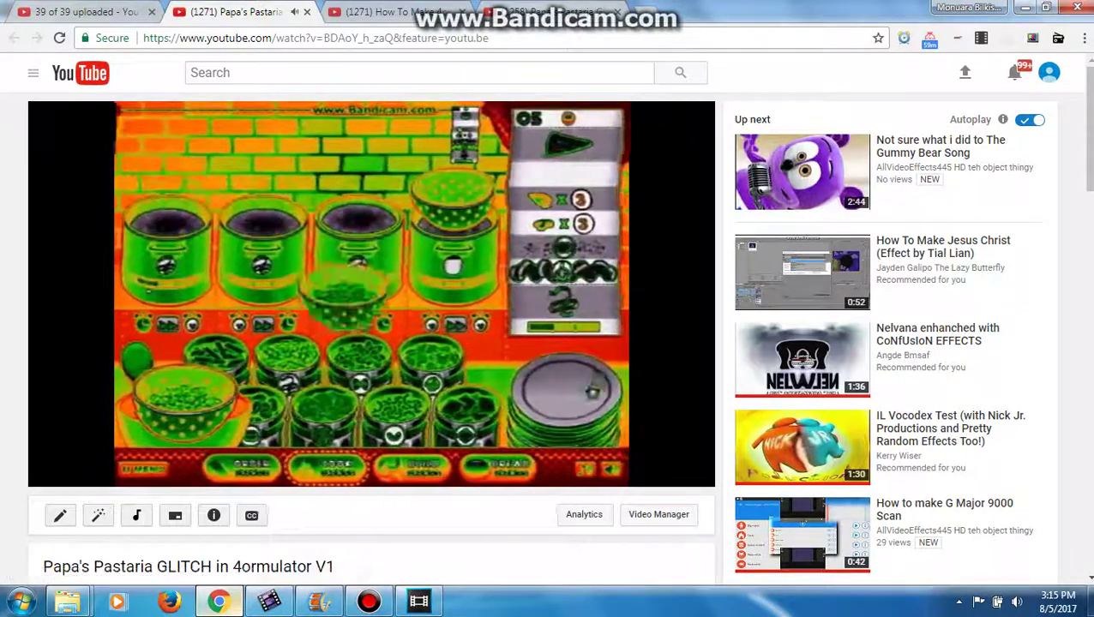
{"action": "left_click", "coordinate": [369, 602]}
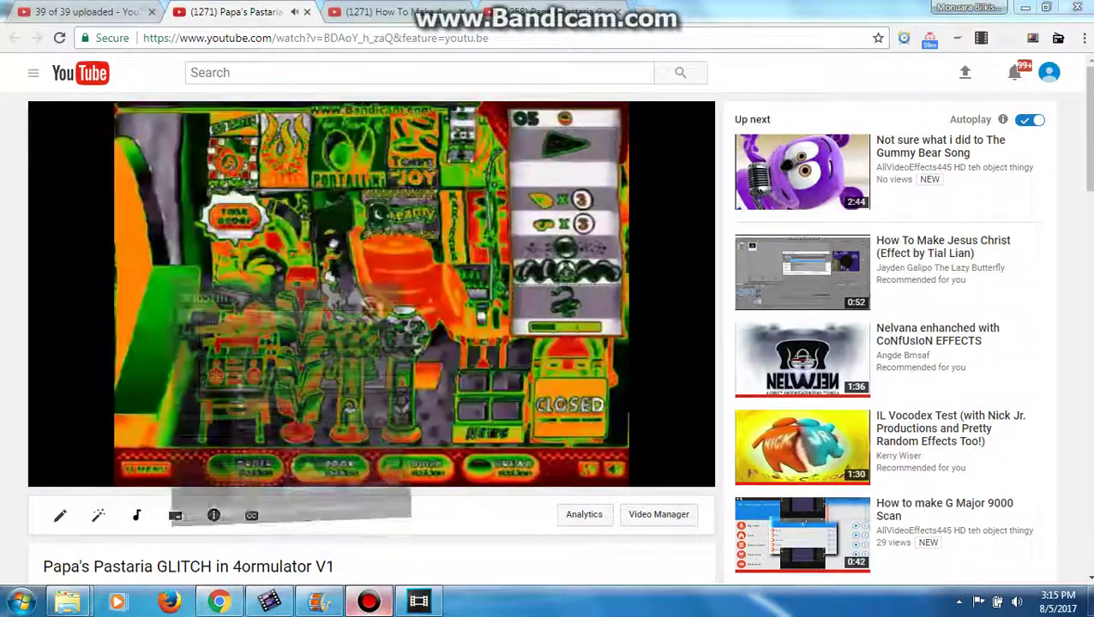